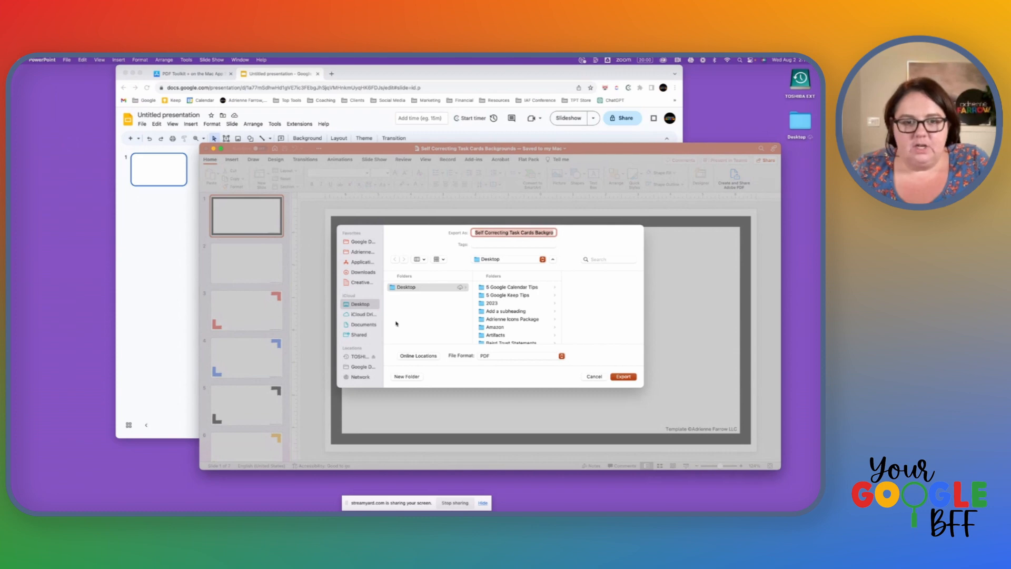
Step: Export the Self Correcting Task Cards Backgrounds presentation as a PDF to the iCloud Desktop
click(403, 288)
click(360, 305)
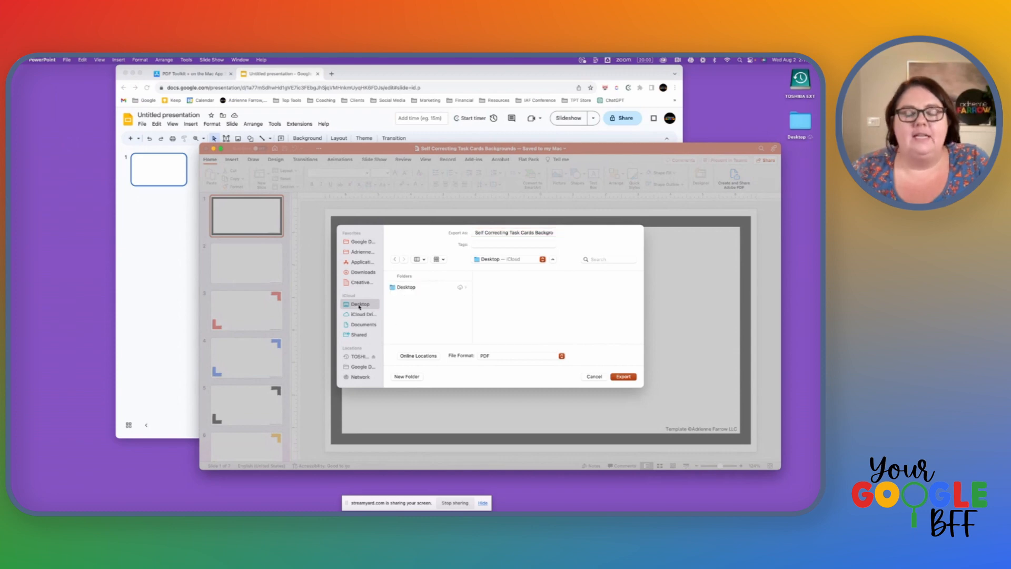
click(618, 378)
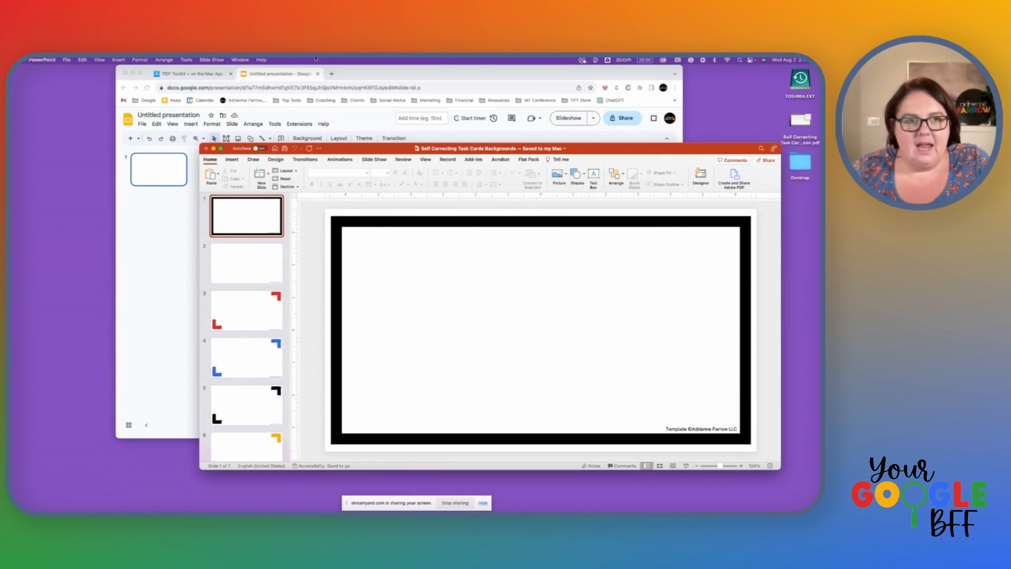
Step: View the PDF Toolkit+ store page in the browser, switch to the PDF Toolkit+ app and bring up its text and image extraction tools
click(202, 74)
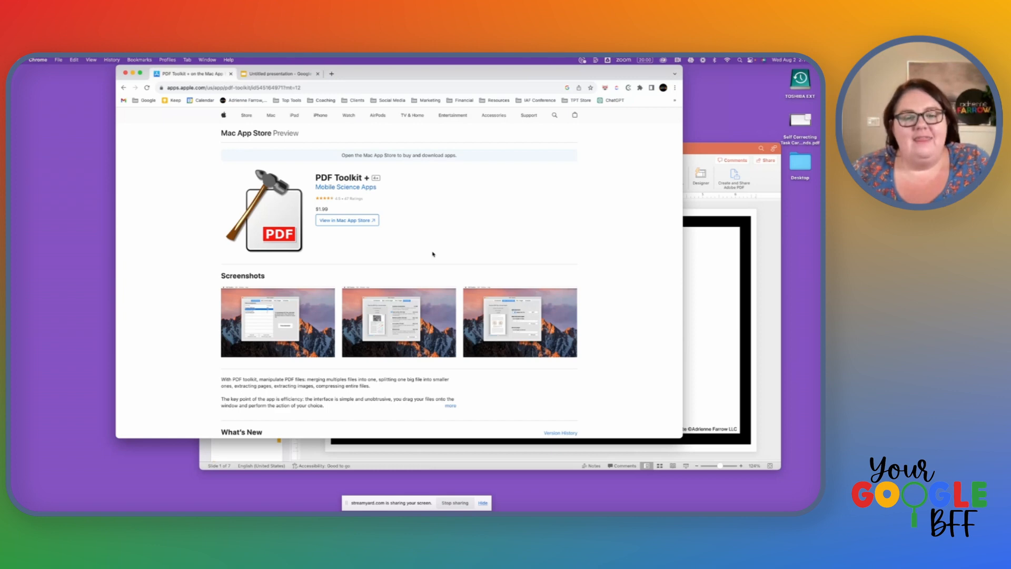
mouse_move(11, 399)
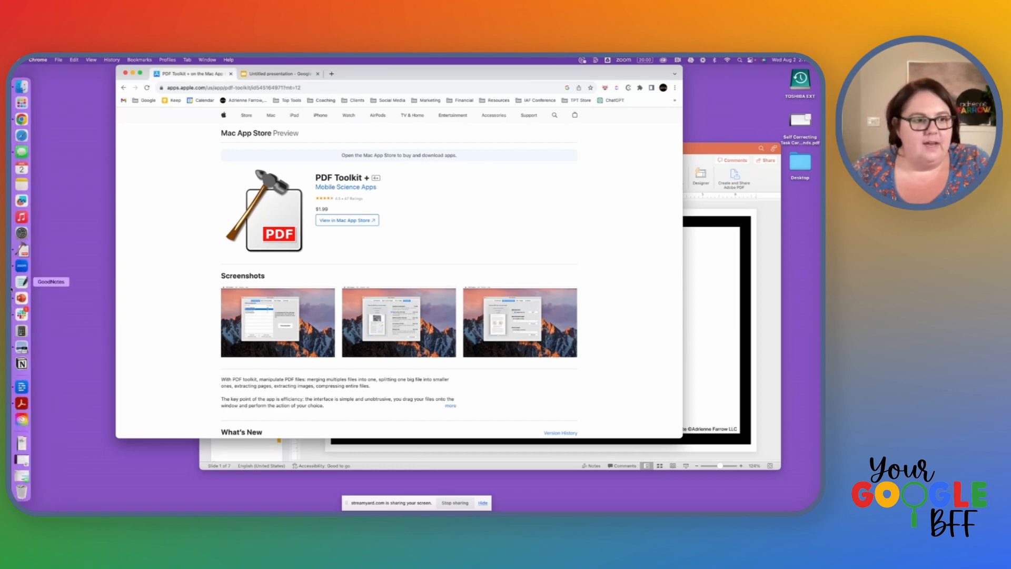
click(22, 249)
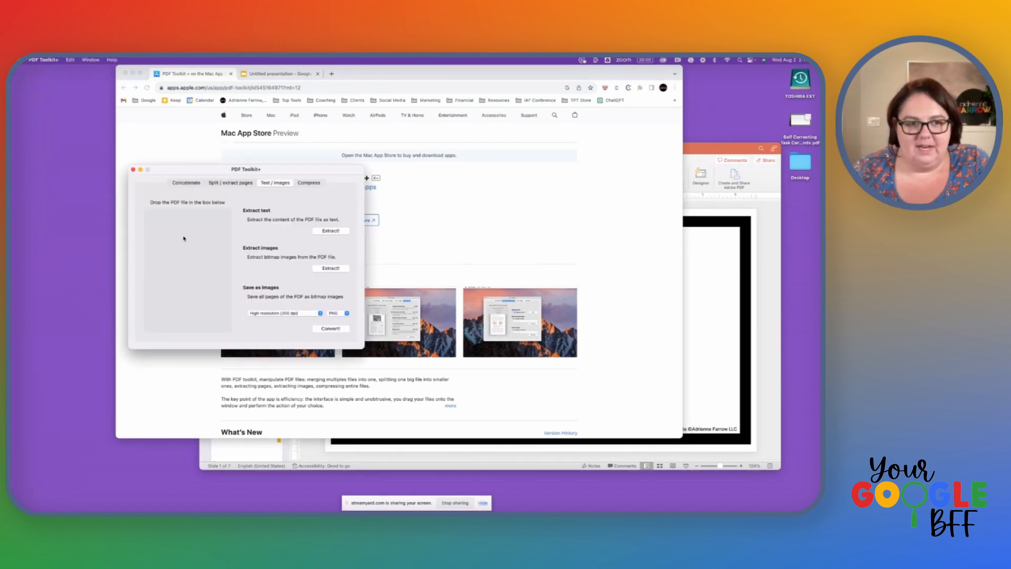
click(200, 183)
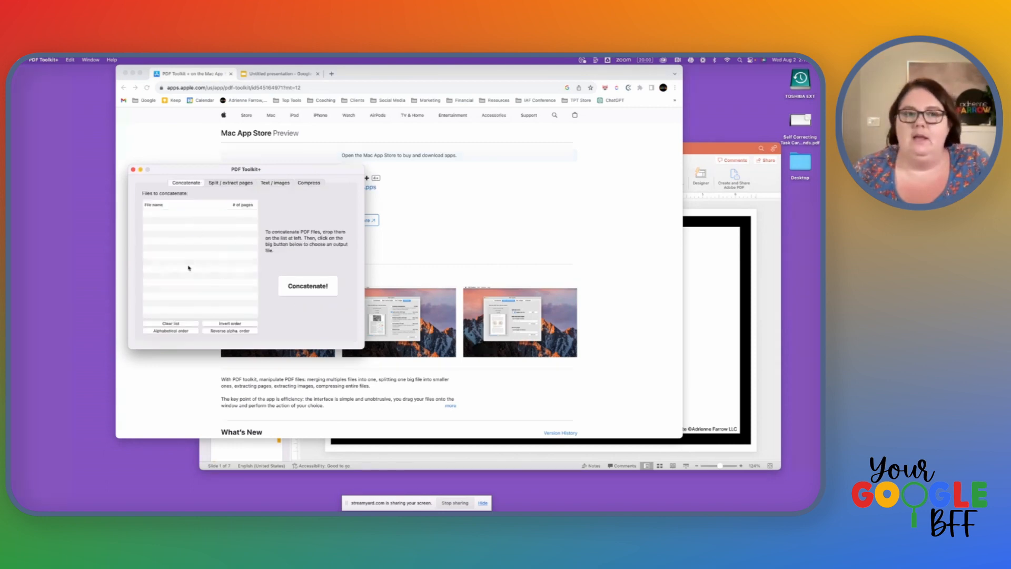
click(274, 183)
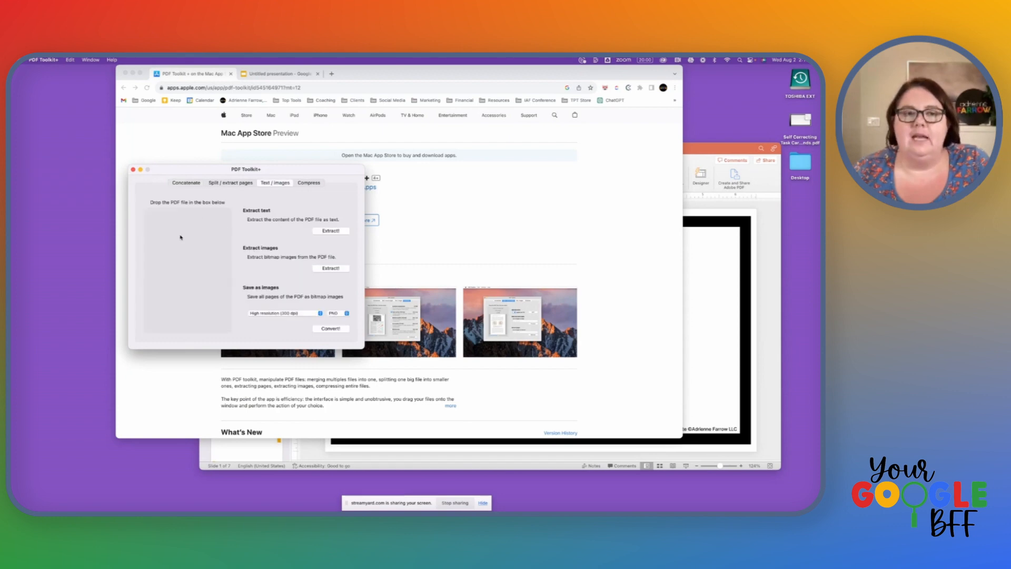
Step: Load the Self Correcting Task Cards Backgrounds PDF from the Desktop folder for conversion to images
click(185, 233)
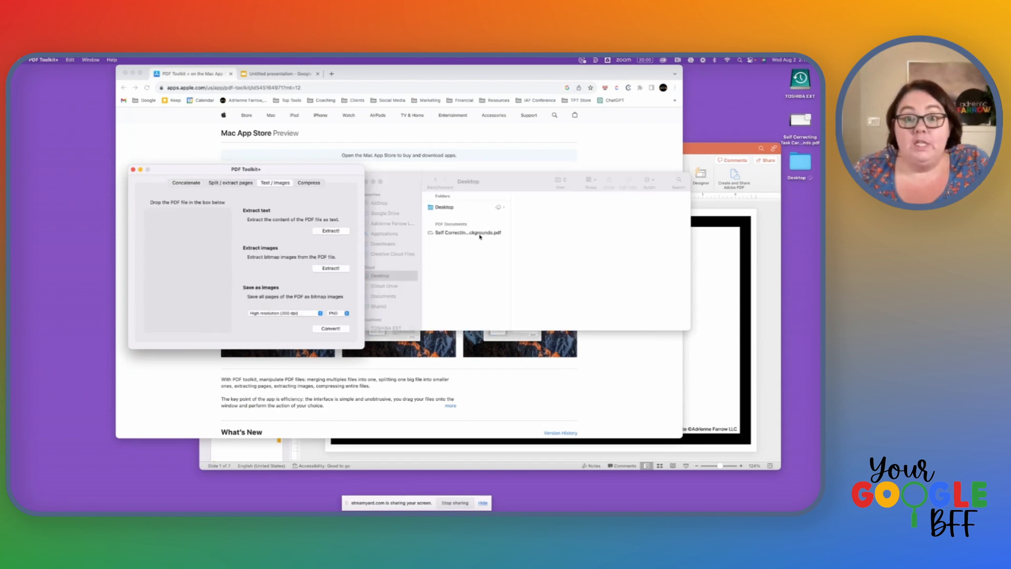
drag(480, 236, 179, 253)
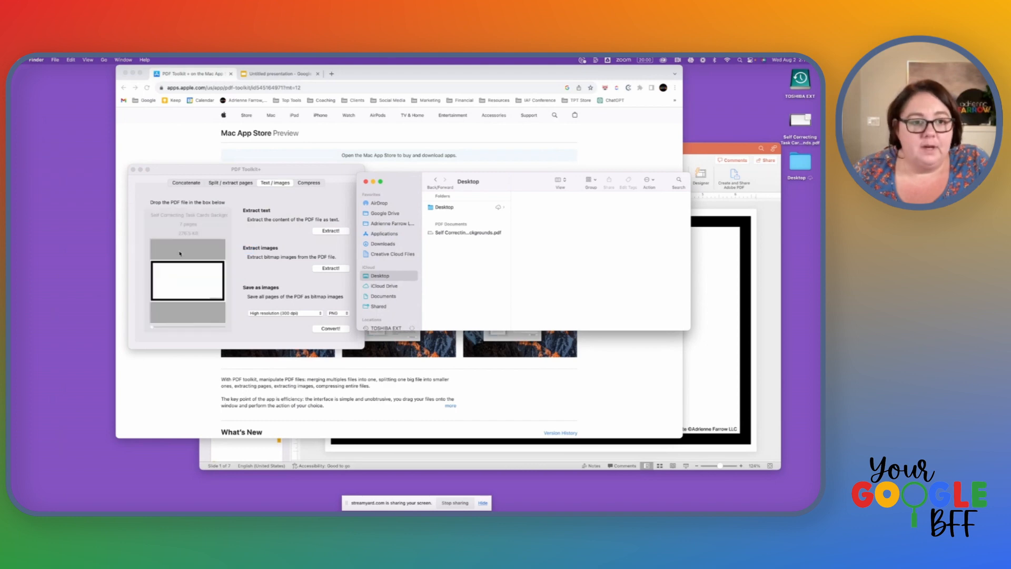
click(239, 201)
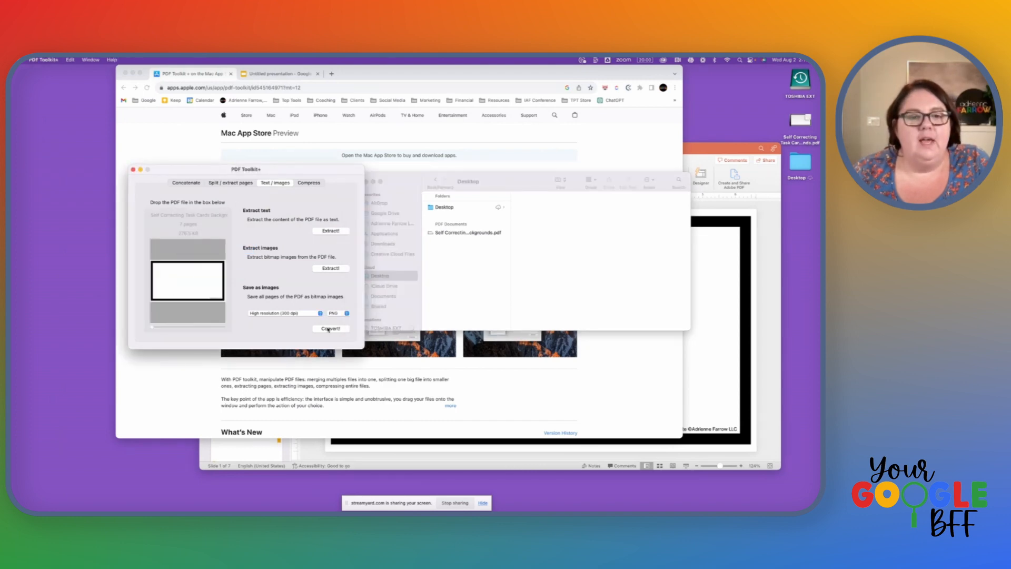
Step: Review the available resolutions and file formats for saving PDF pages as images, keeping high resolution (300 dpi) and PNG
click(317, 314)
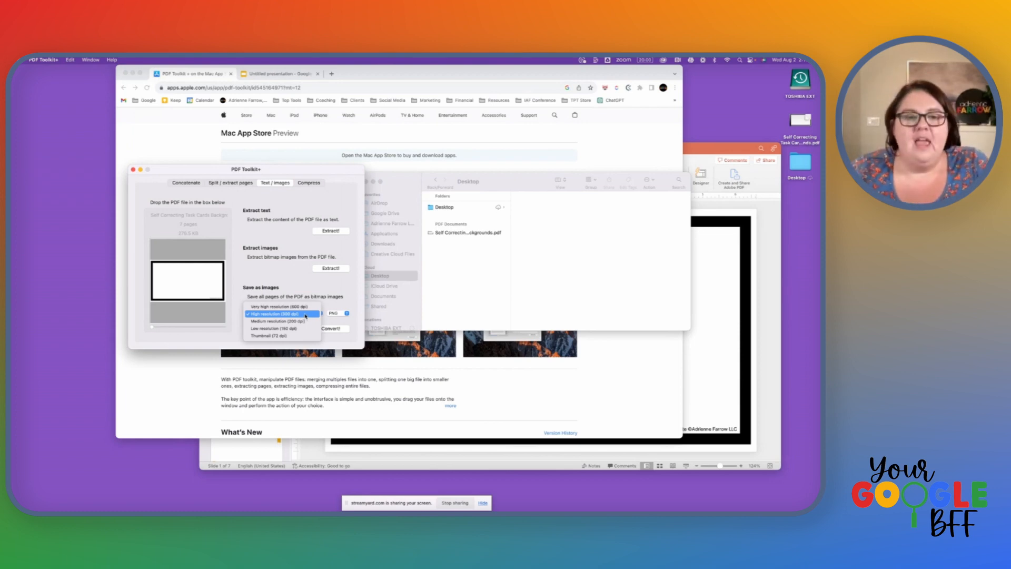
click(344, 313)
click(344, 313)
click(316, 308)
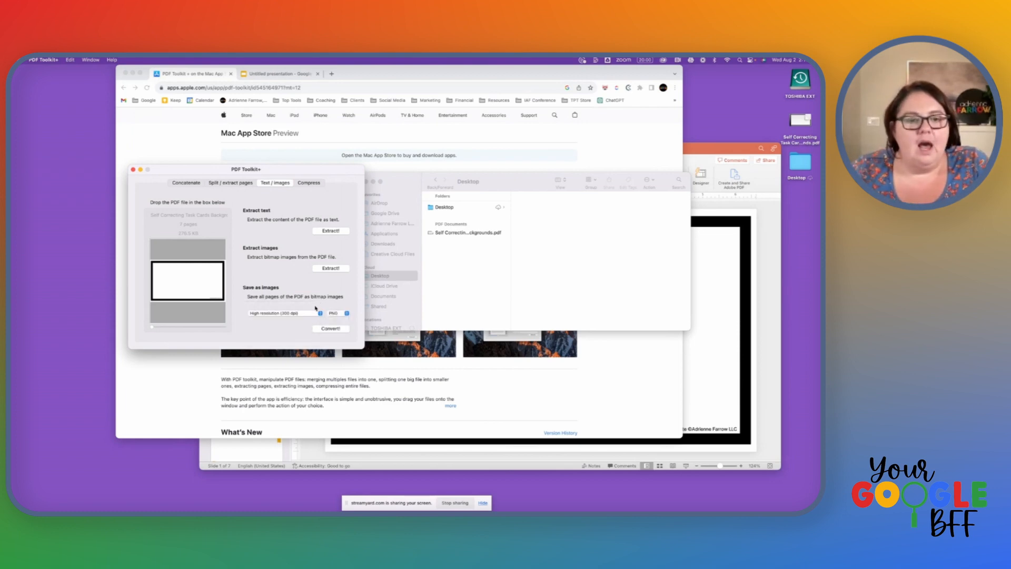
click(316, 313)
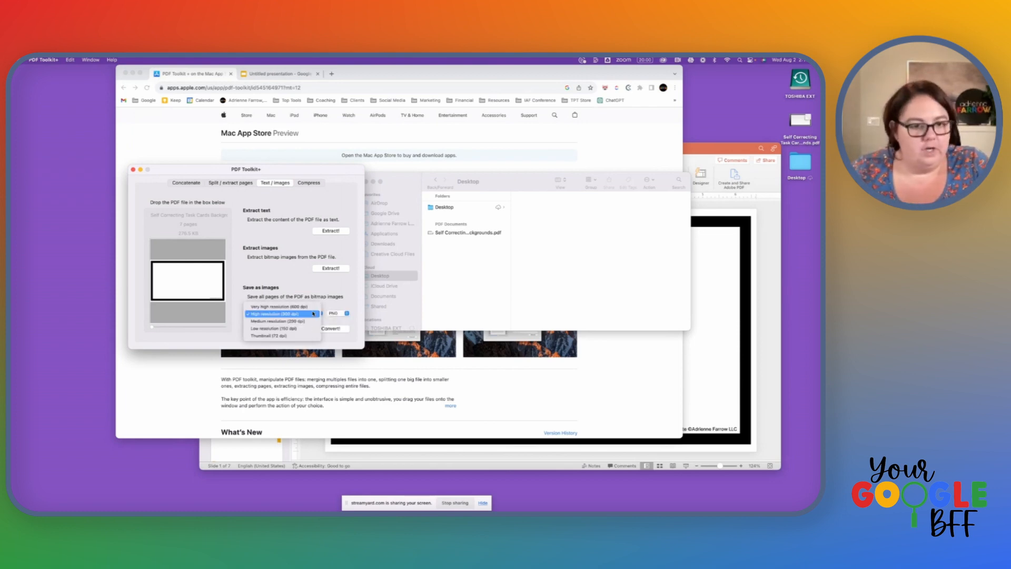
click(287, 306)
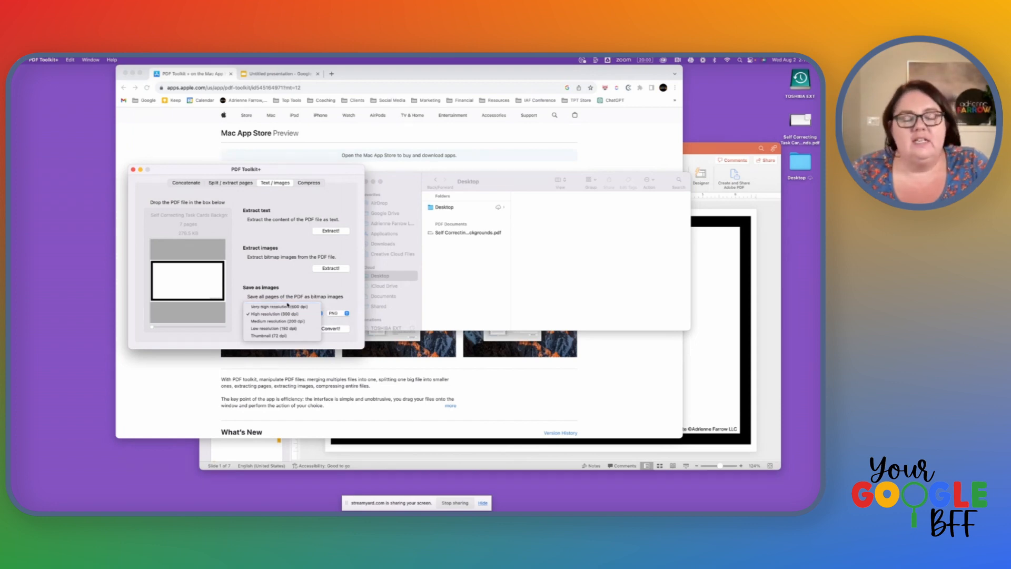
click(310, 289)
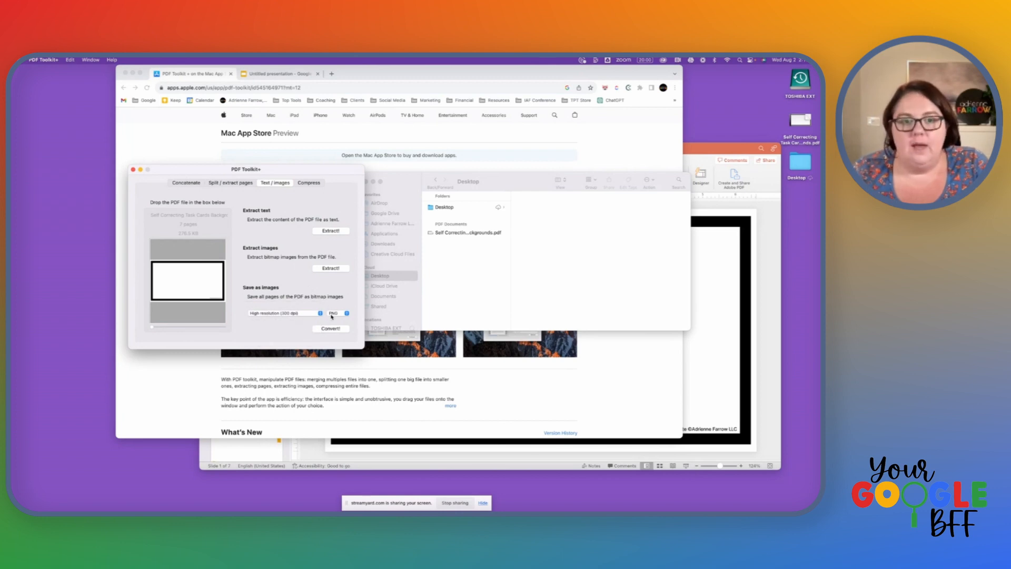
click(331, 315)
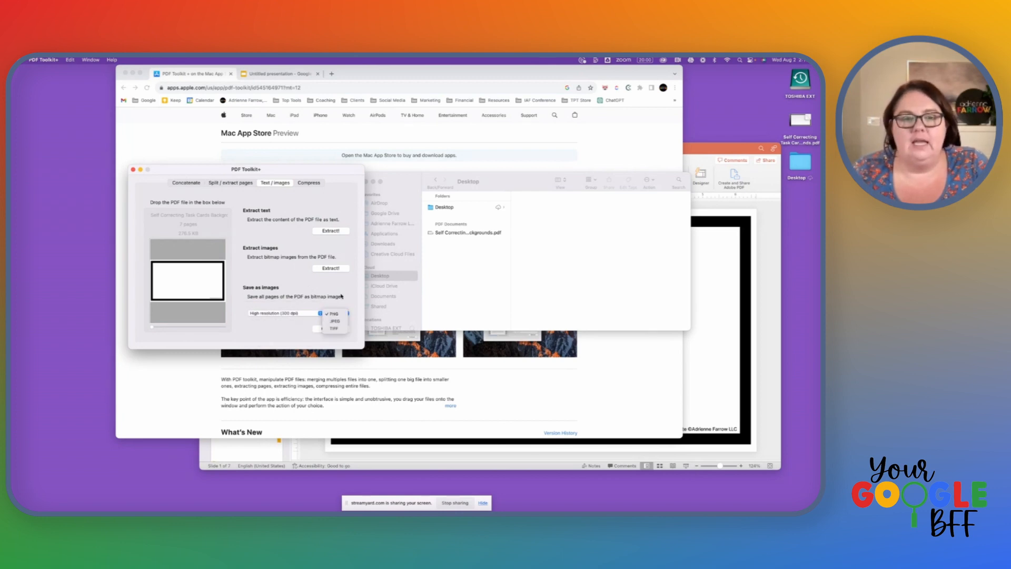
click(341, 296)
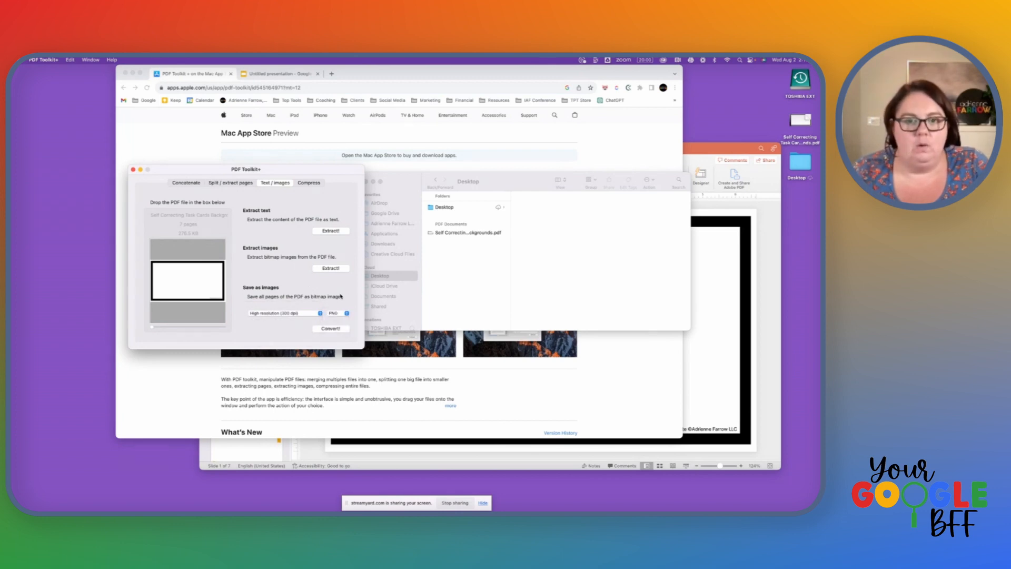
Step: Convert all PDF pages to 300 dpi PNG images in a Desktop folder named Self Correcting Task Card Backgrounds
click(331, 329)
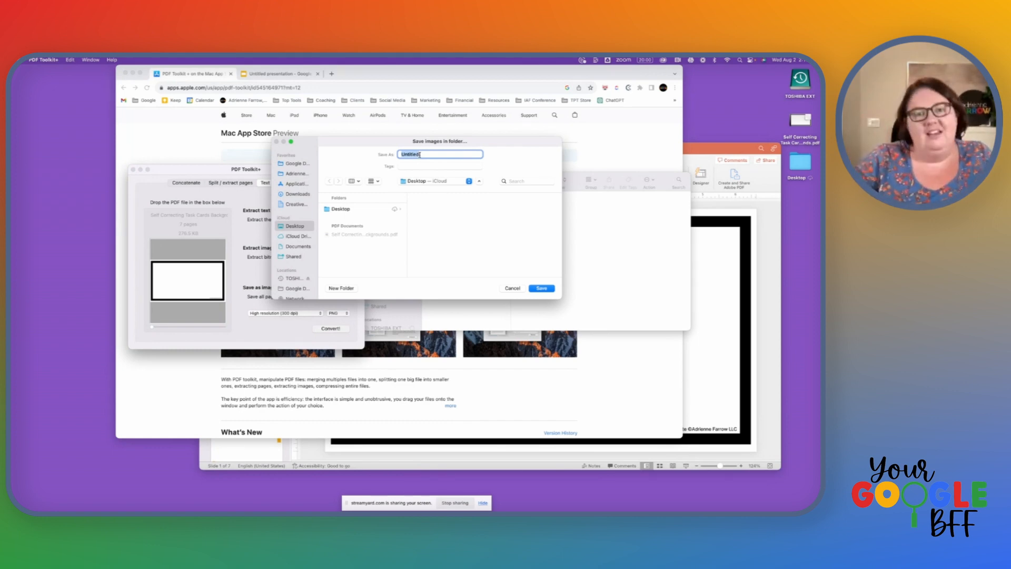
text(Se)
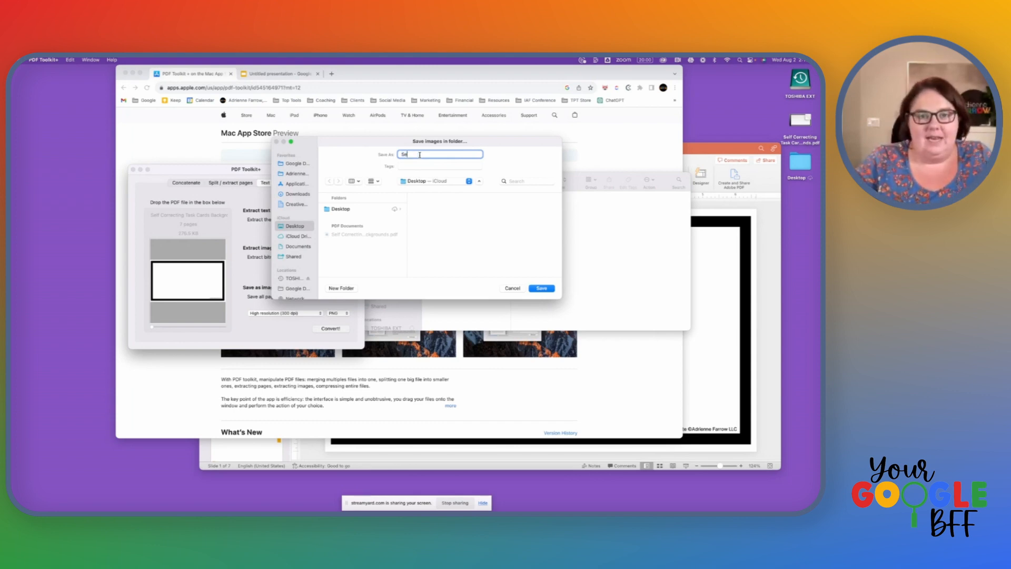
text(lf Co)
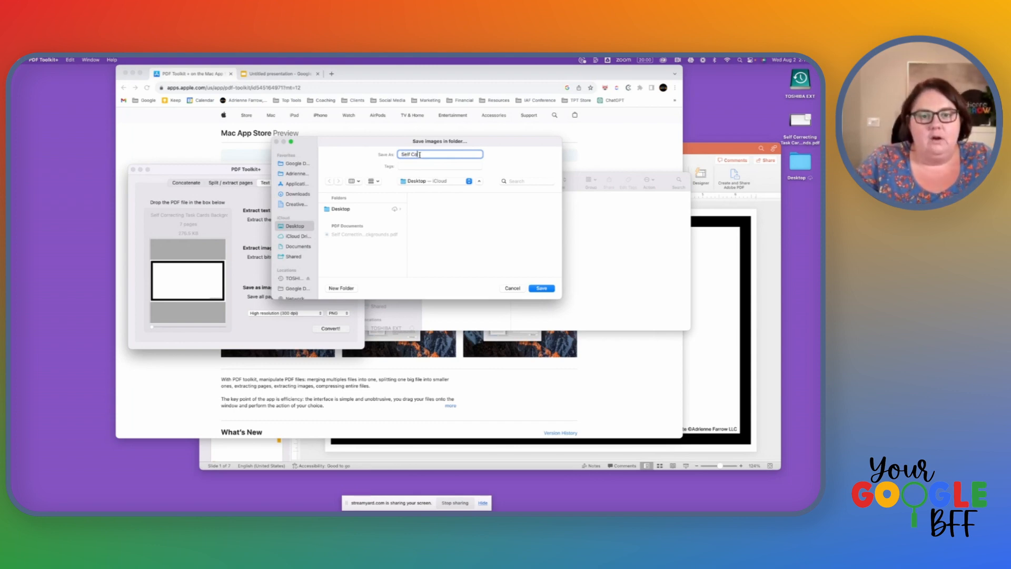
text(rrecting Task Ca)
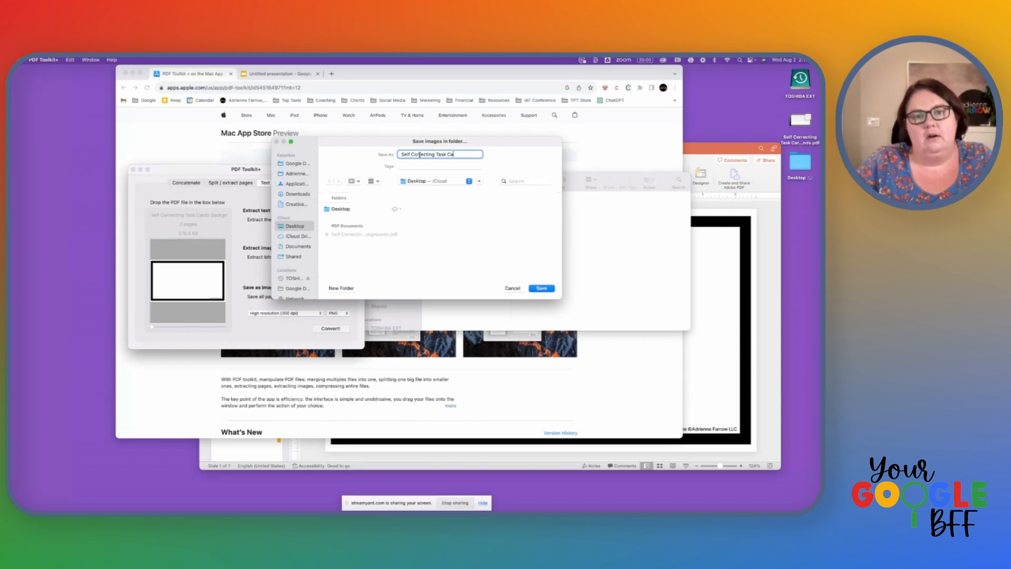
text(rd Backg)
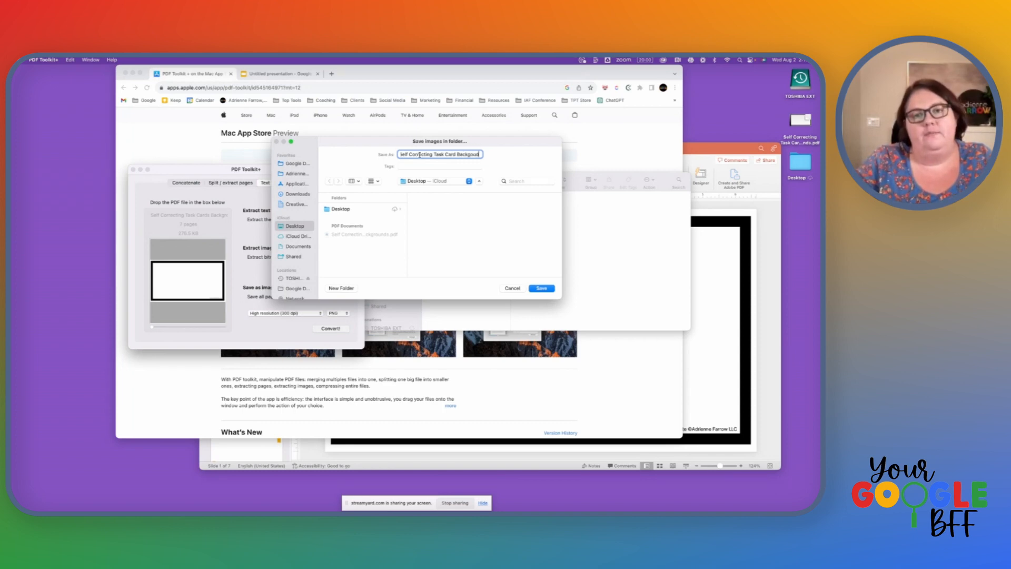
text(rounds)
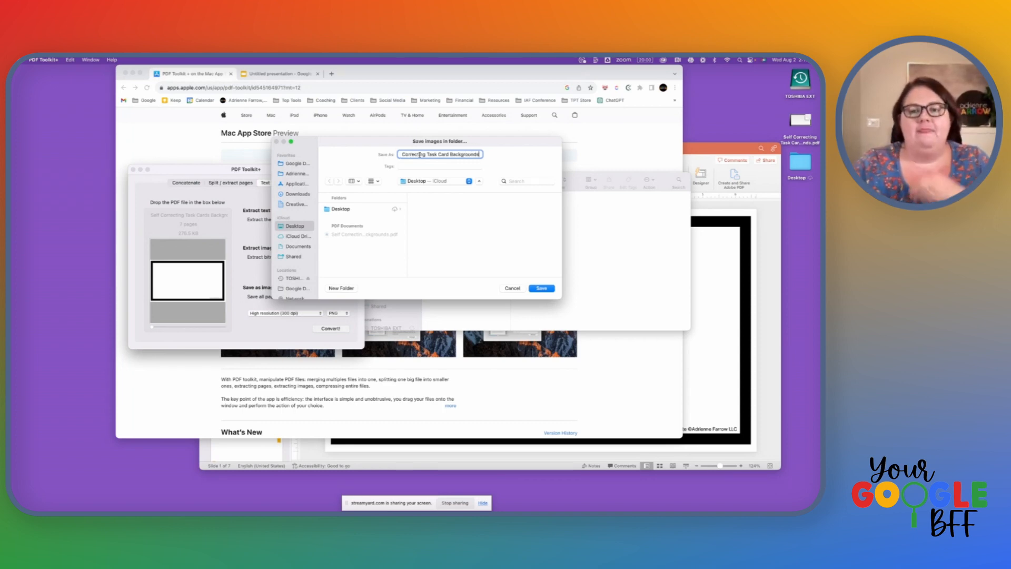
click(547, 288)
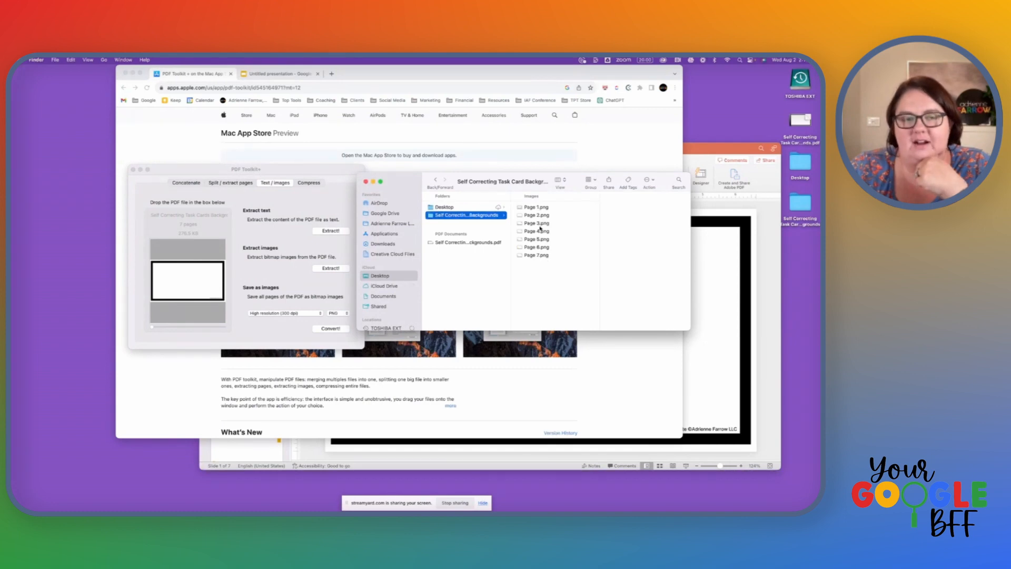
Step: Switch to PowerPoint and export every slide of the presentation as a PNG image into the nested Desktop folder
click(761, 254)
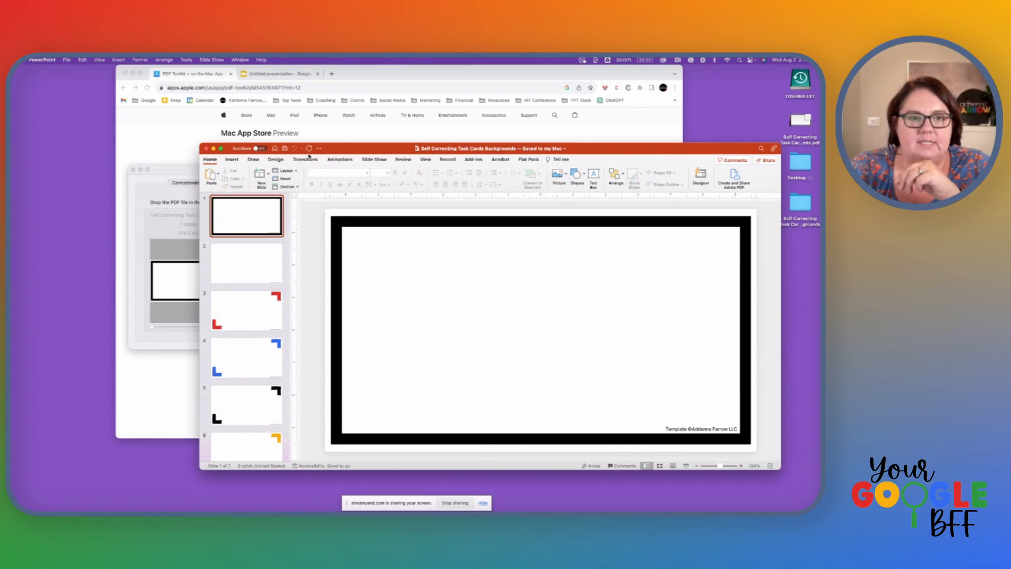
click(66, 60)
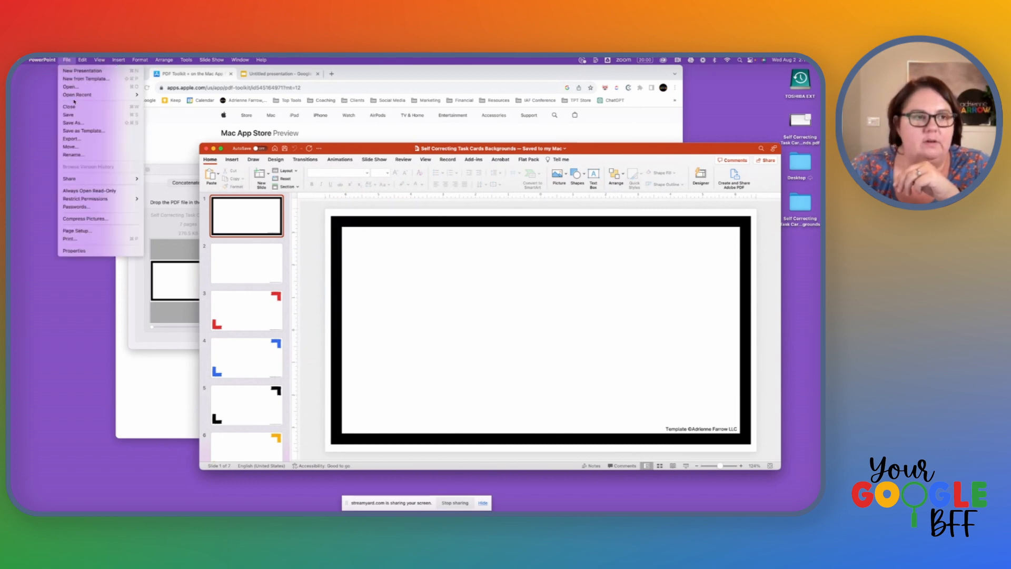
click(86, 140)
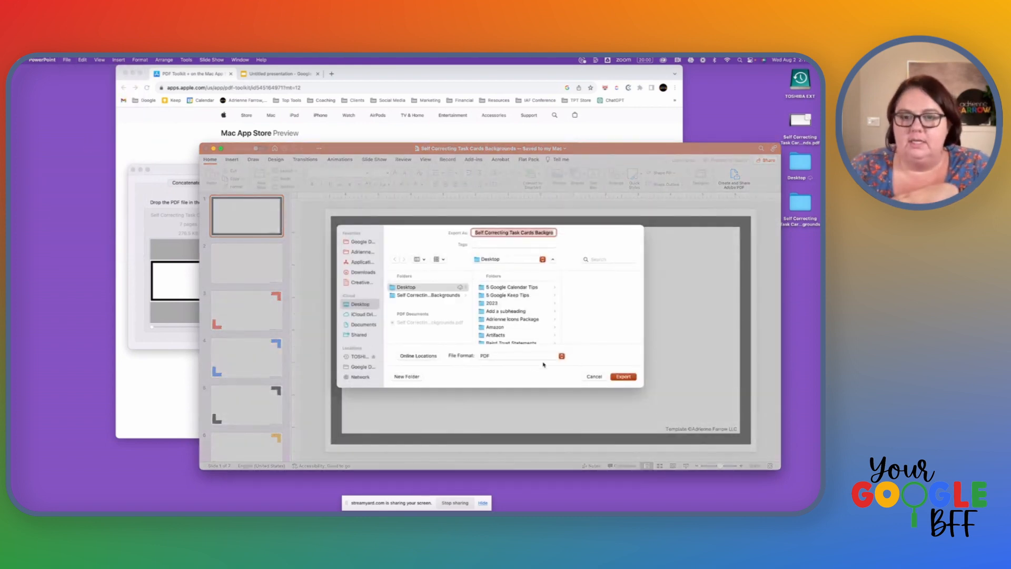
click(537, 357)
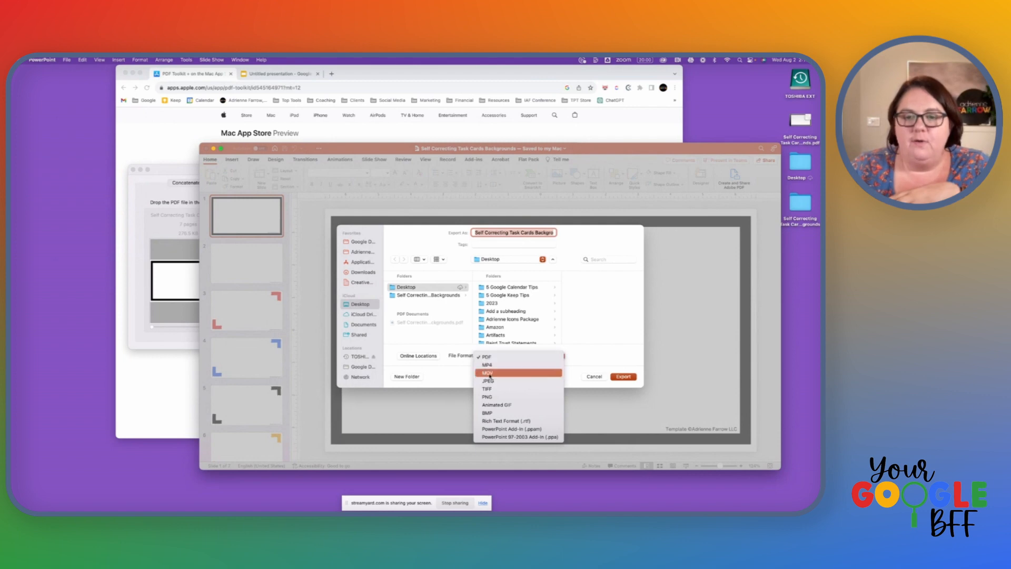
click(490, 396)
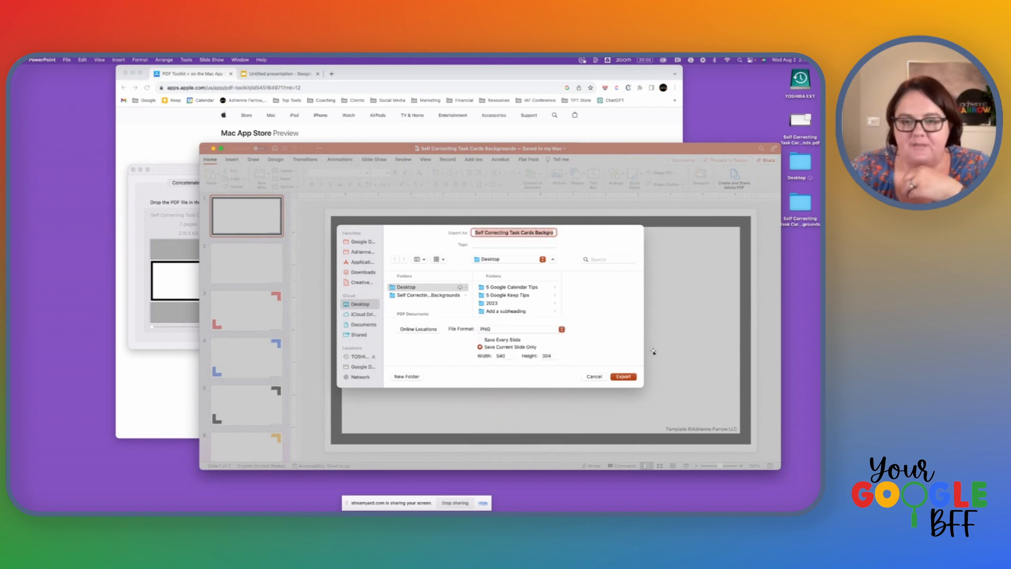
click(503, 340)
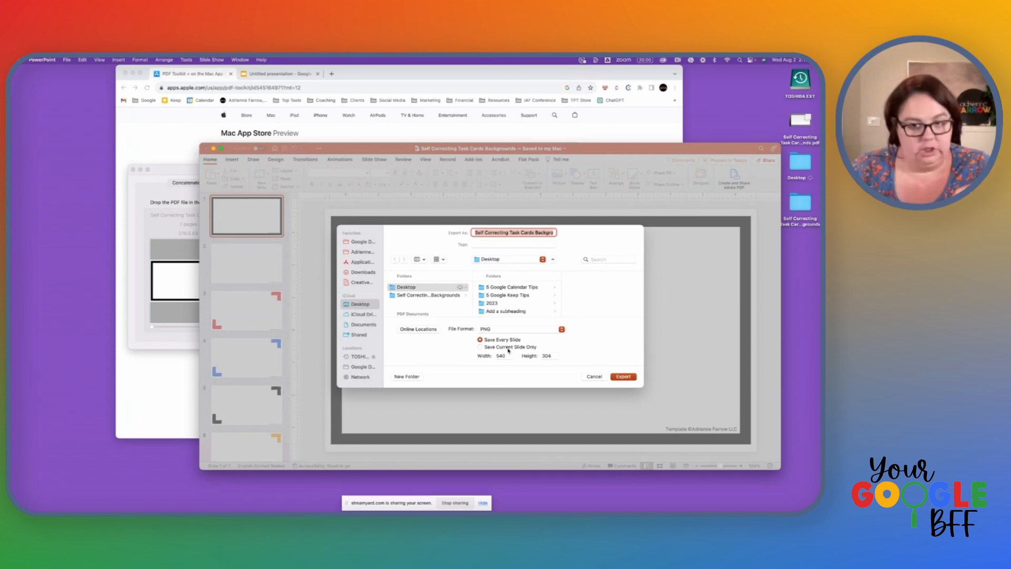
click(624, 376)
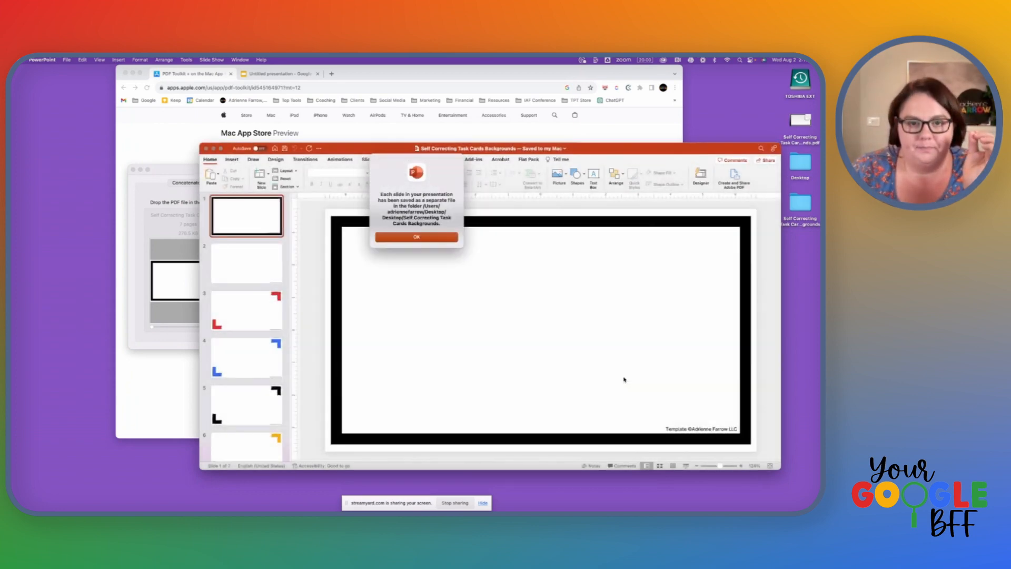
click(416, 237)
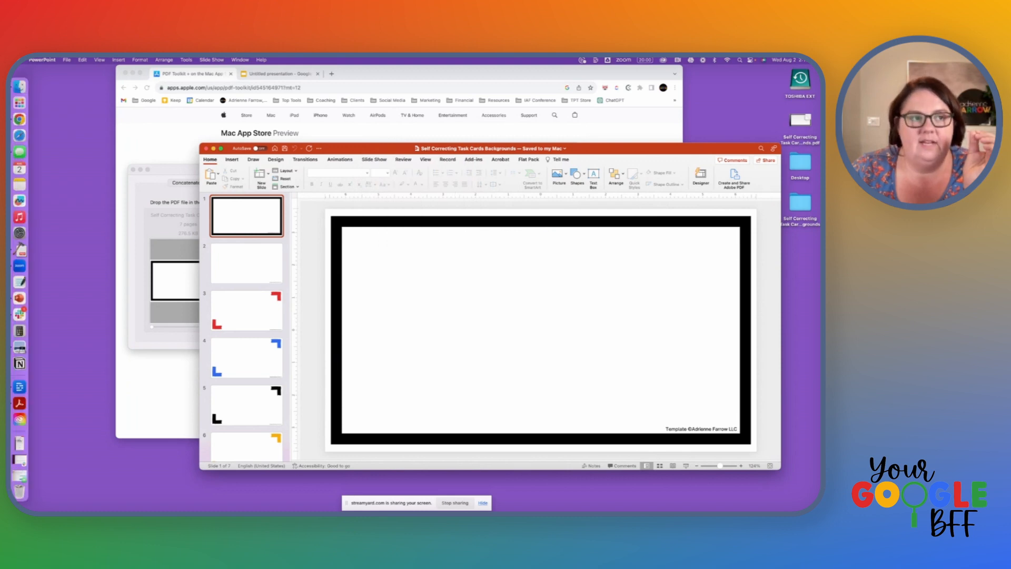
Step: Check the converted page images in Finder, then name a new PowerPoint export to the Desktop Self Correcting Task Cards Backgrounds (PPT)
click(21, 86)
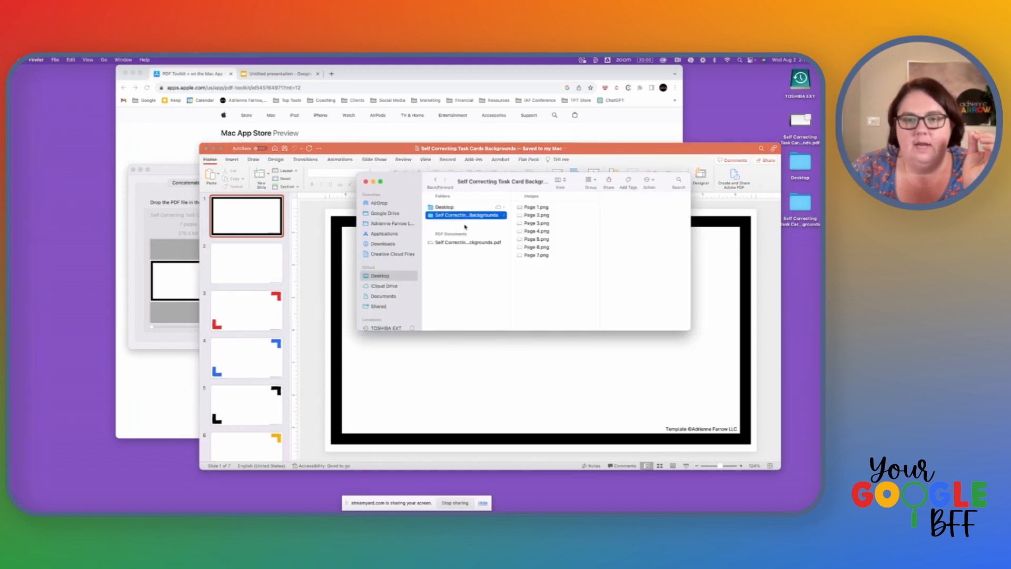
click(318, 219)
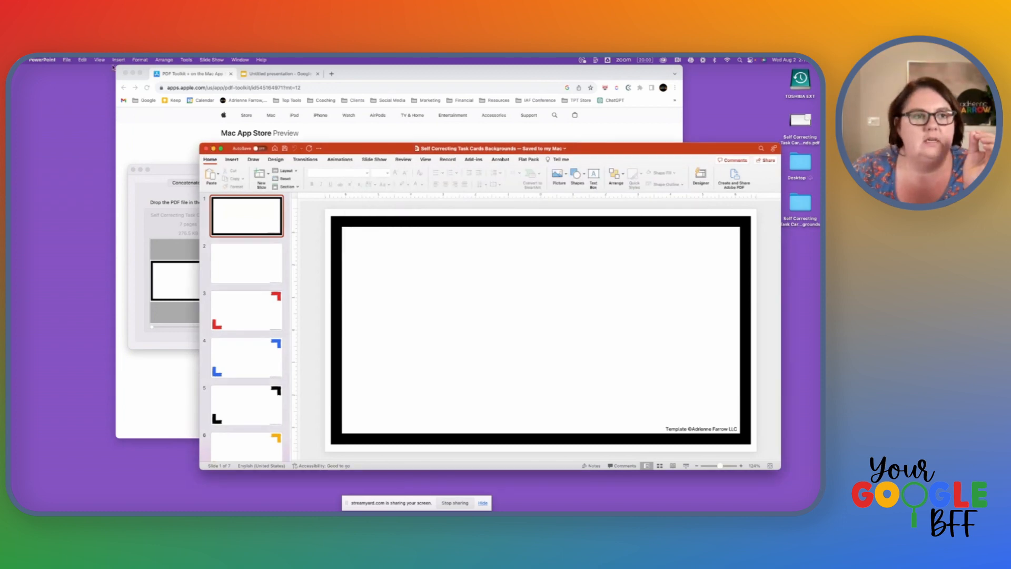
click(67, 59)
click(91, 144)
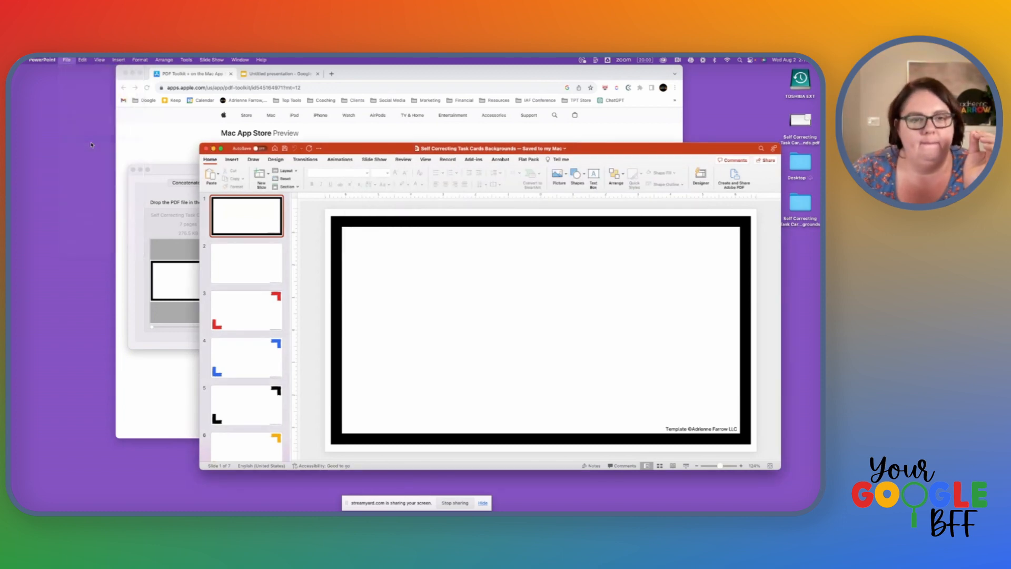
click(362, 305)
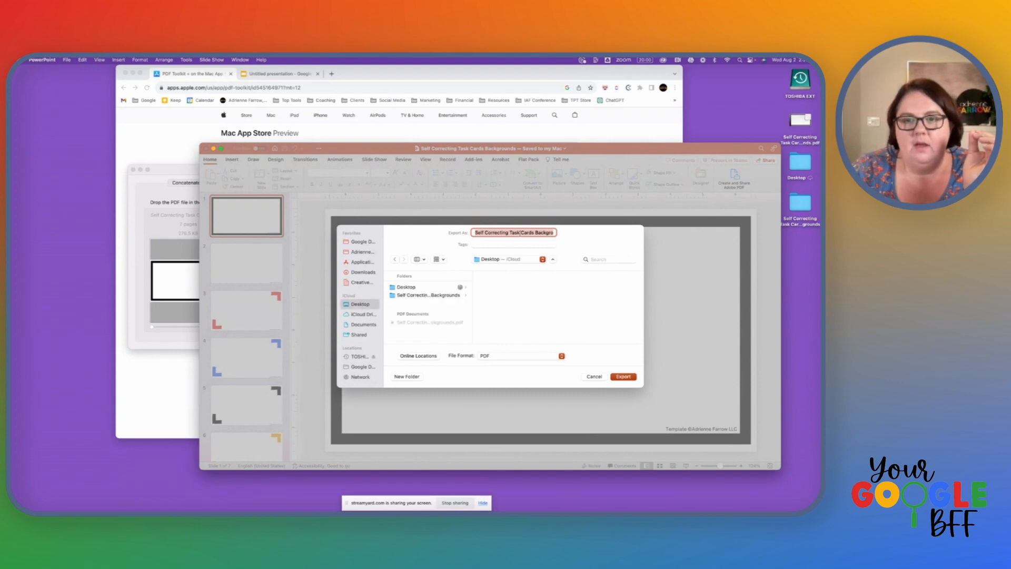
drag(520, 232, 572, 232)
key(Right)
text((PP)
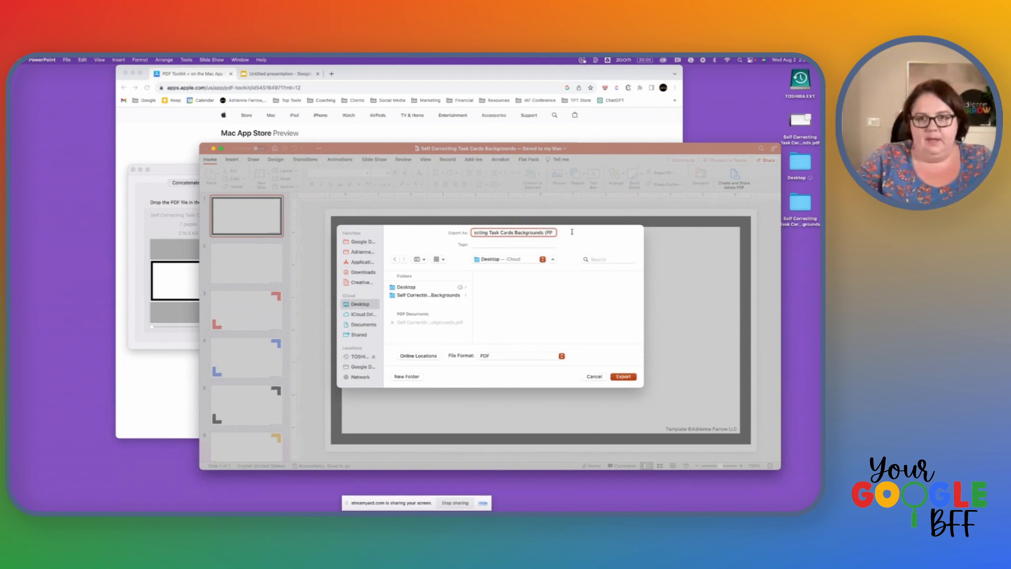
text(T))
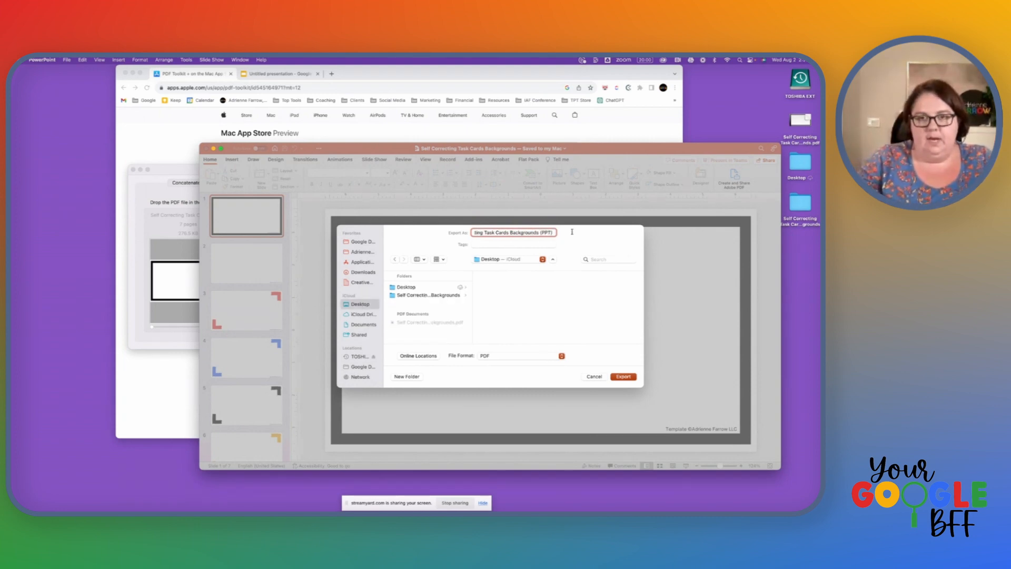
Step: Export every slide in PNG format into the PPT-labelled Desktop folder and dismiss the completion message
click(527, 360)
click(531, 395)
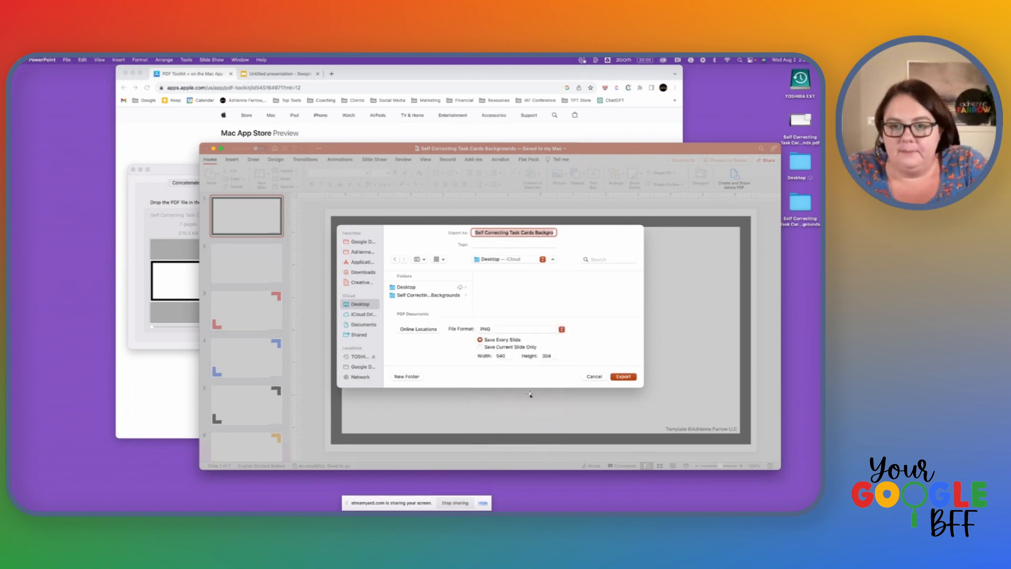
click(619, 377)
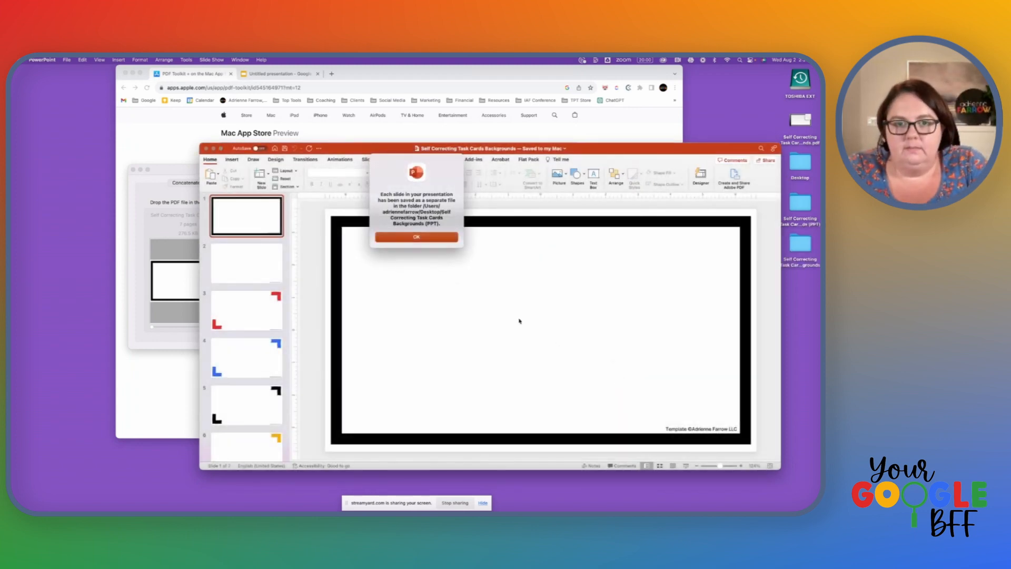
click(415, 236)
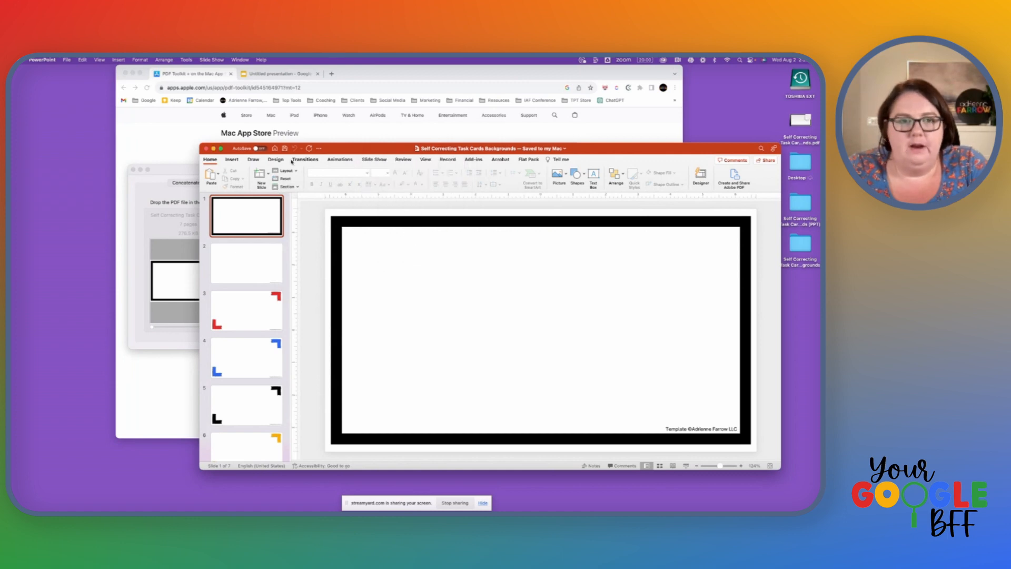
Step: Switch to the untitled Google Slides presentation in Chrome and review the options offered for changing the slide's background
click(303, 75)
drag(322, 74, 298, 78)
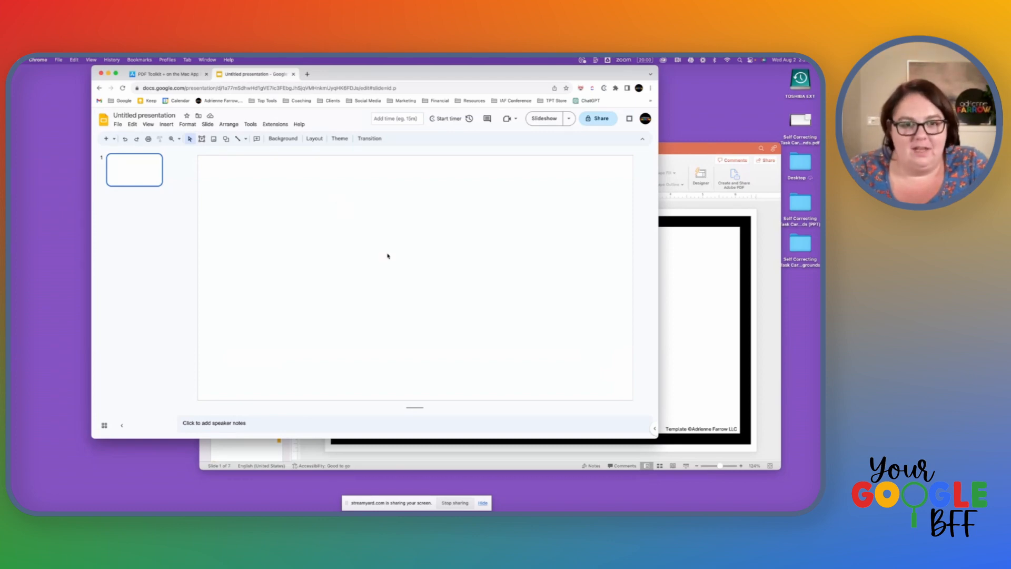
right_click(380, 238)
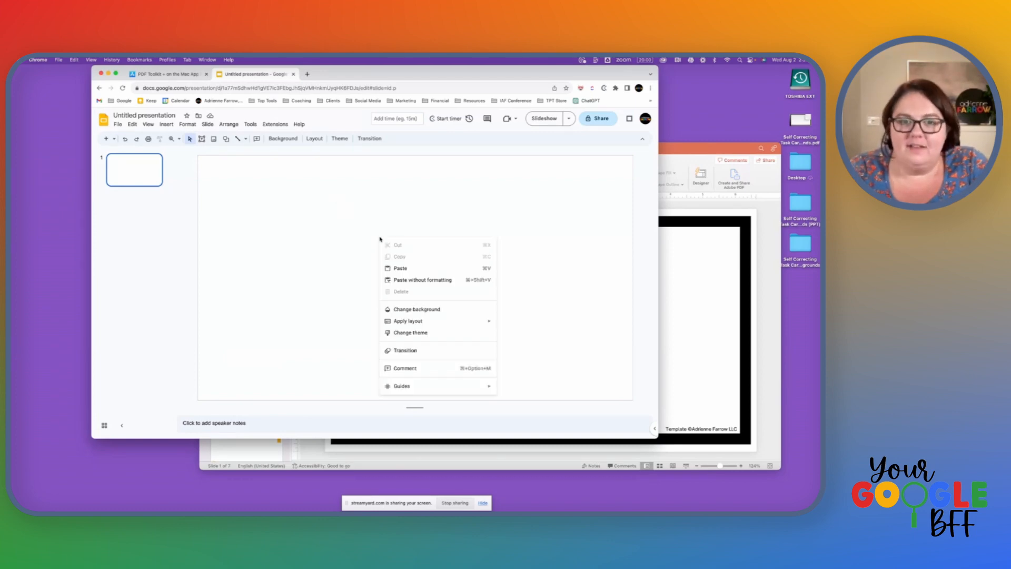
click(277, 226)
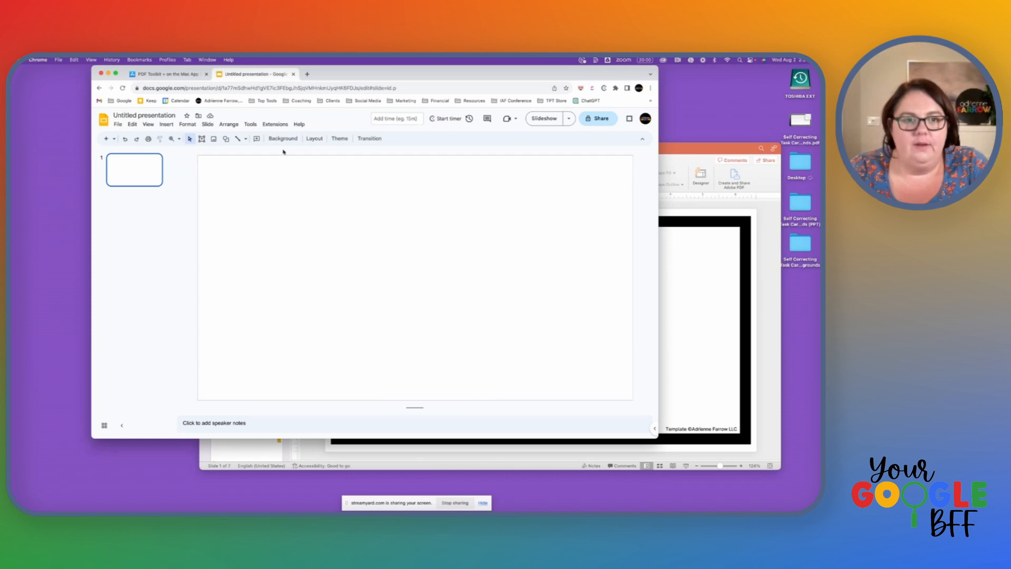
right_click(141, 177)
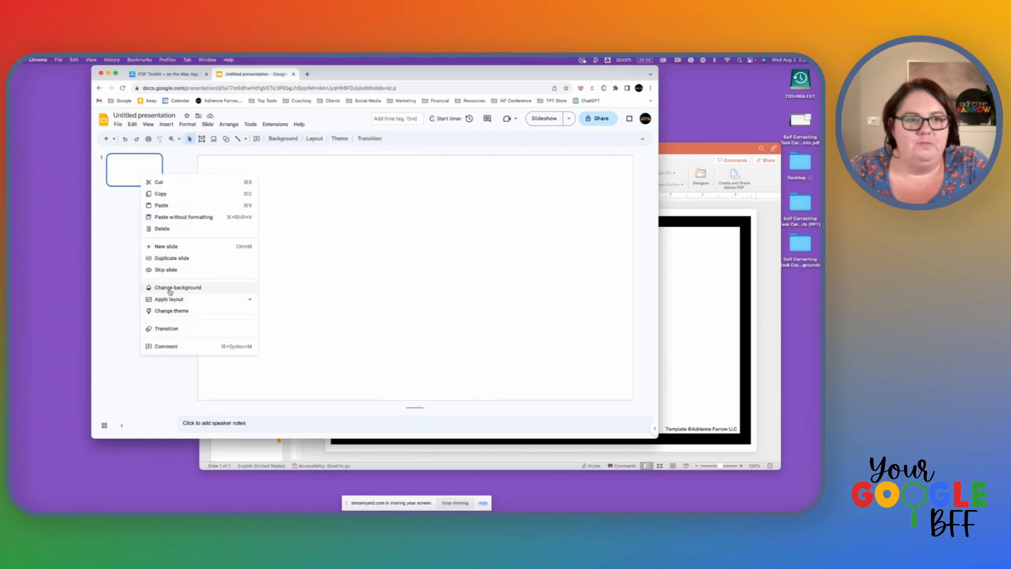
click(163, 123)
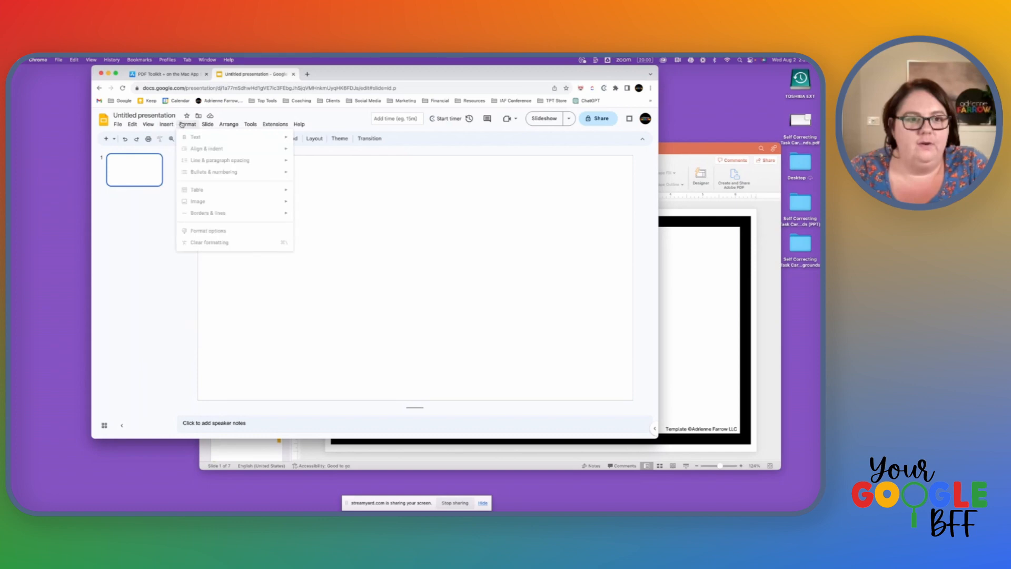
mouse_move(207, 124)
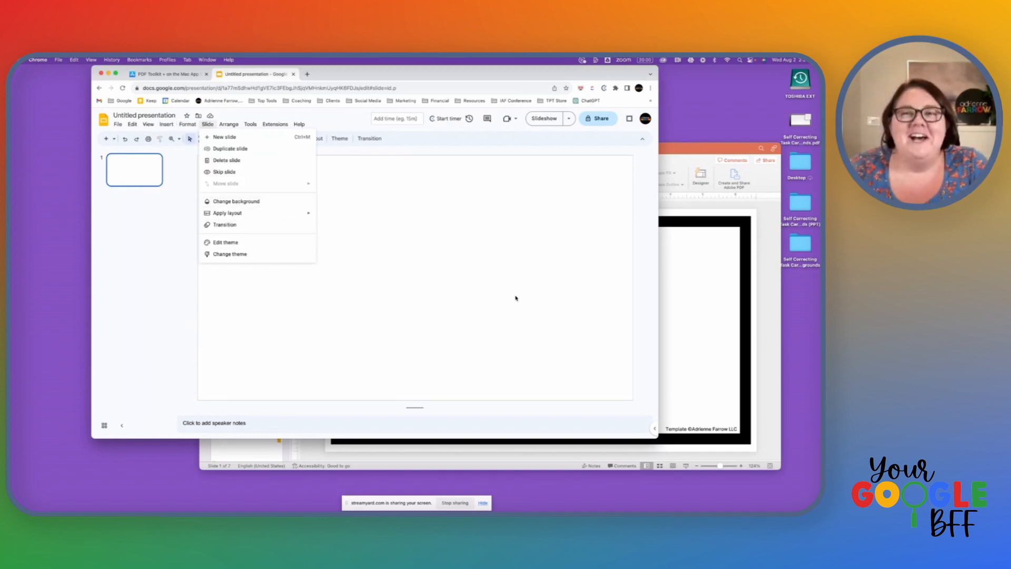
click(401, 277)
Step: Set the first slide's background image to Page 1.png from the Self Correcting Task Card Backgrounds folder on the Desktop
click(287, 138)
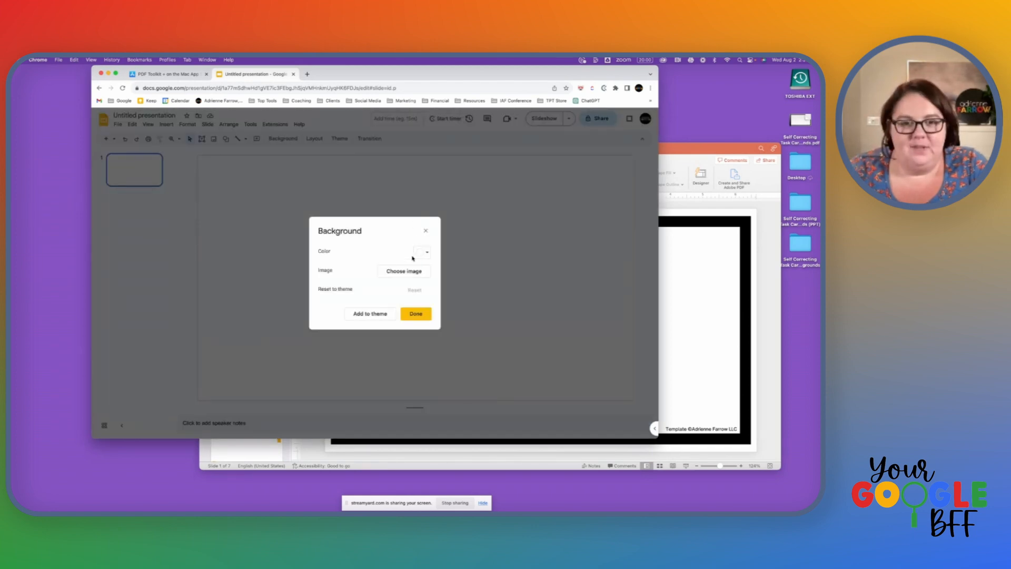
click(414, 273)
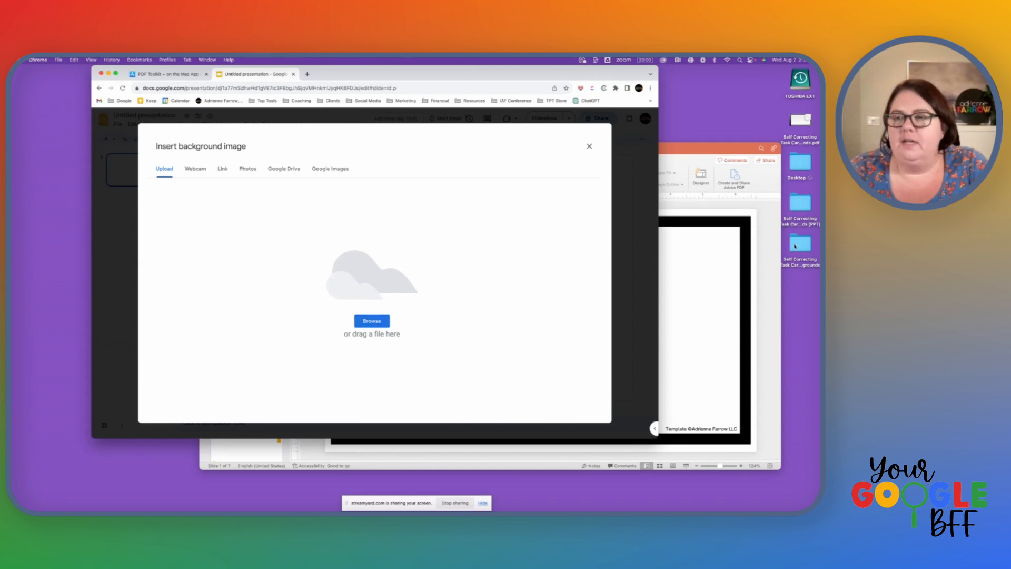
double_click(795, 246)
click(542, 207)
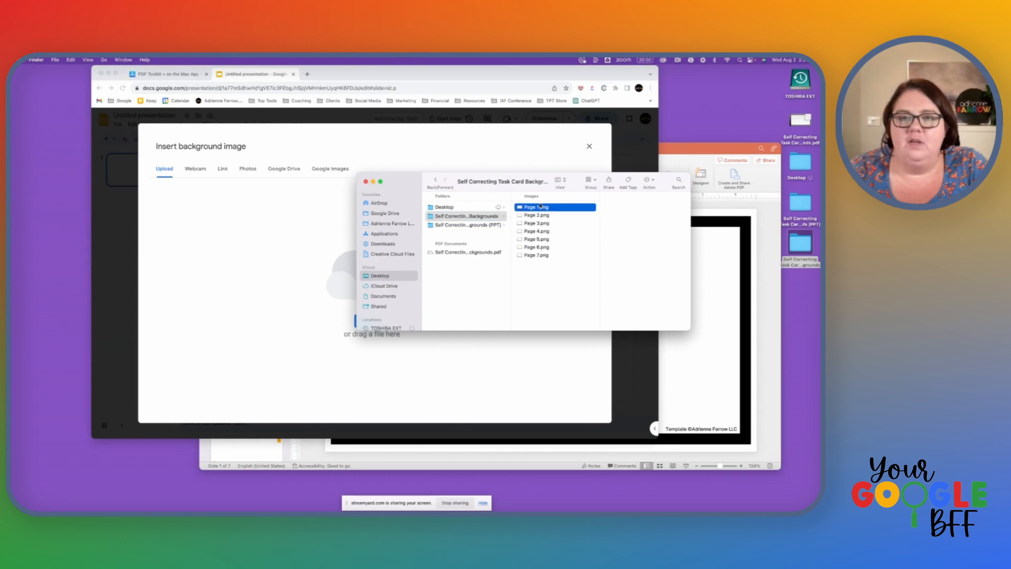
drag(542, 207, 260, 214)
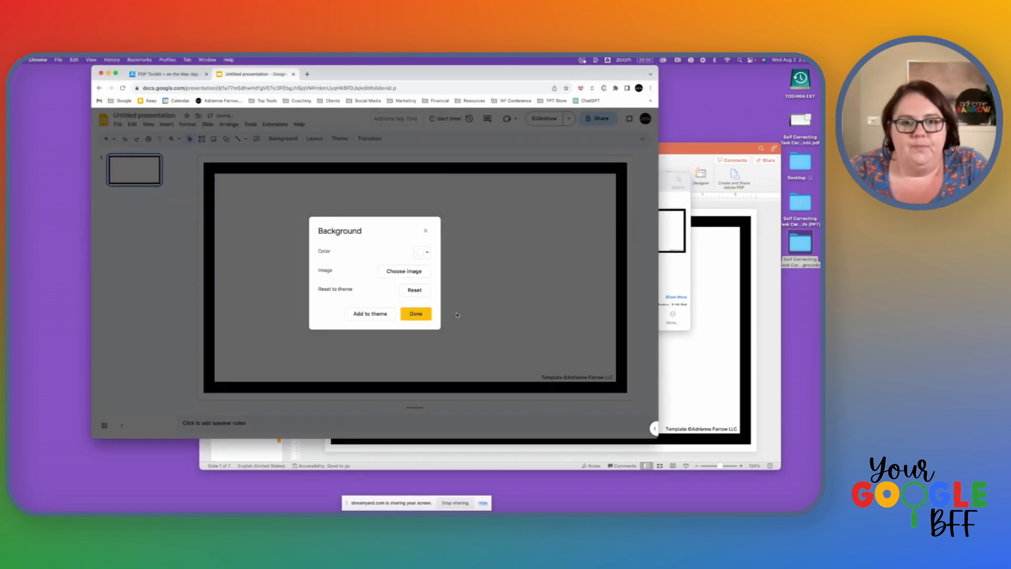
click(426, 320)
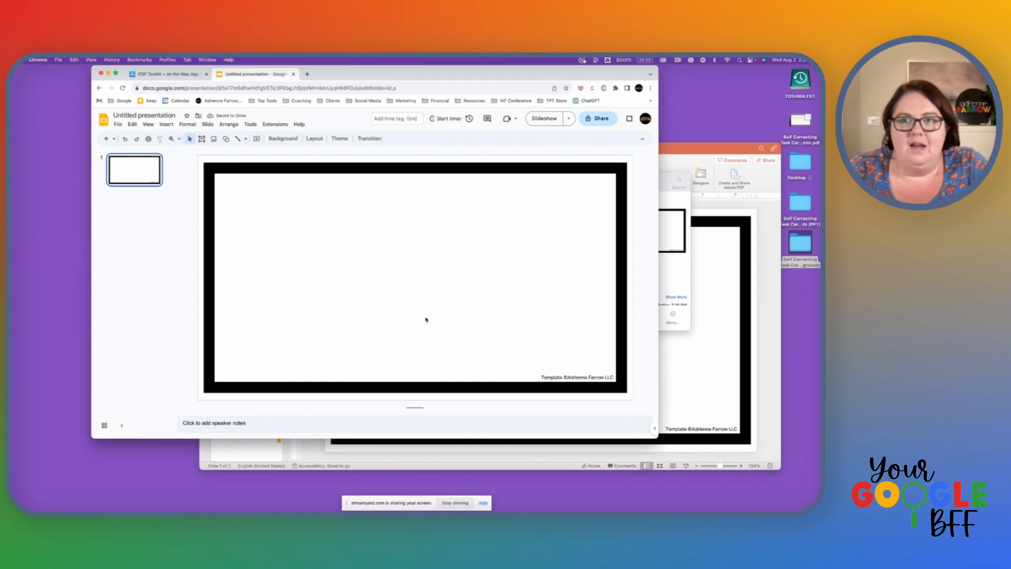
drag(486, 381, 346, 262)
drag(365, 165, 529, 321)
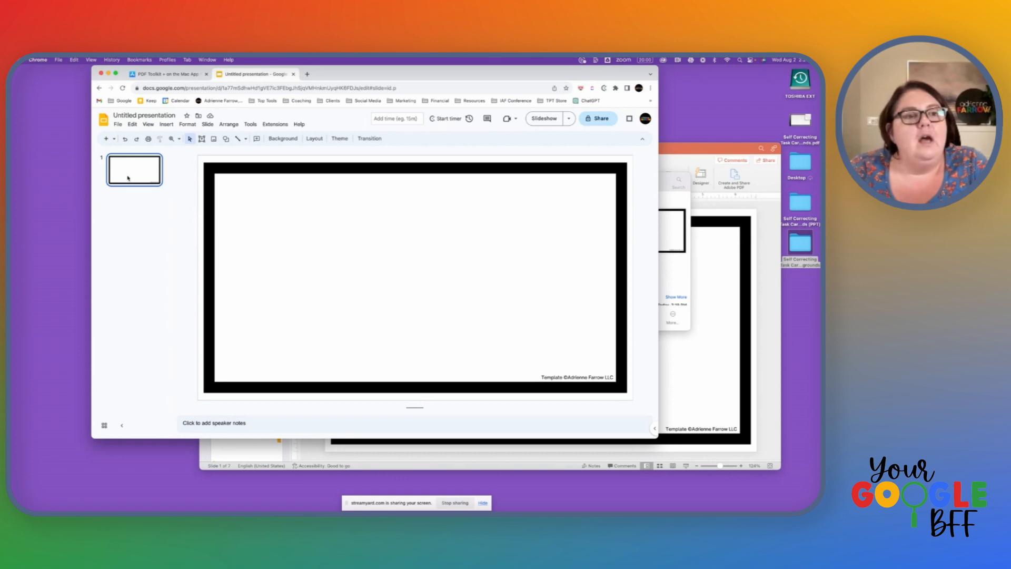
Step: Add four blank slides after the first slide
click(114, 139)
click(174, 273)
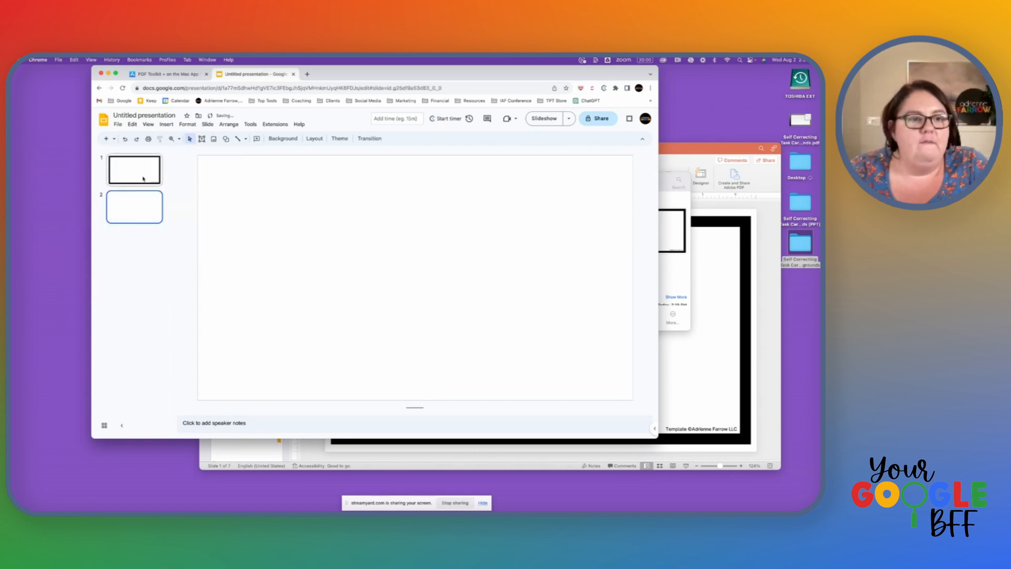
click(106, 139)
click(106, 139)
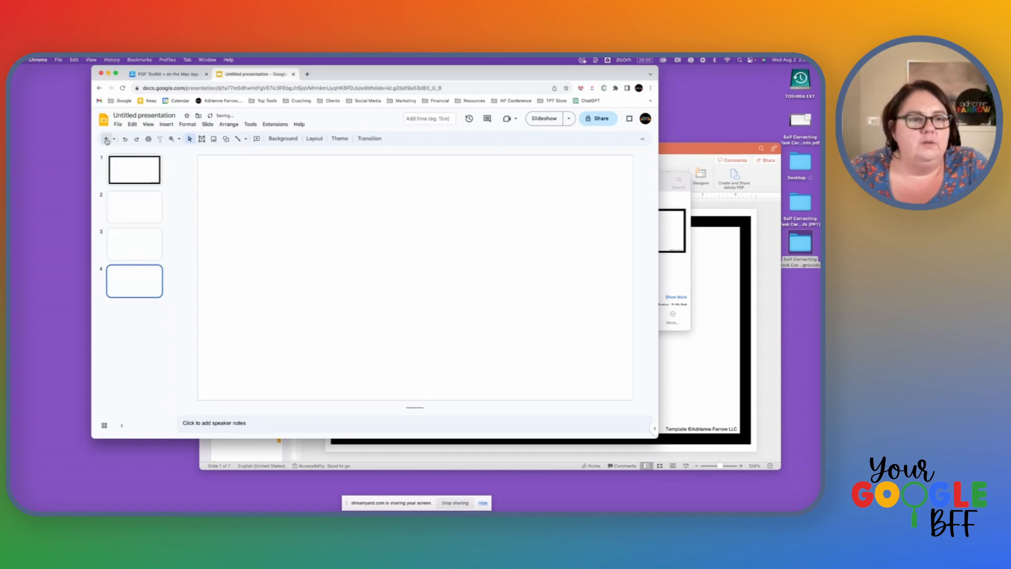
click(106, 139)
Step: Set the background image of slides 2 to 5 together to Page 6.png from the Self Correcting Task Card Backgrounds folder
click(149, 208)
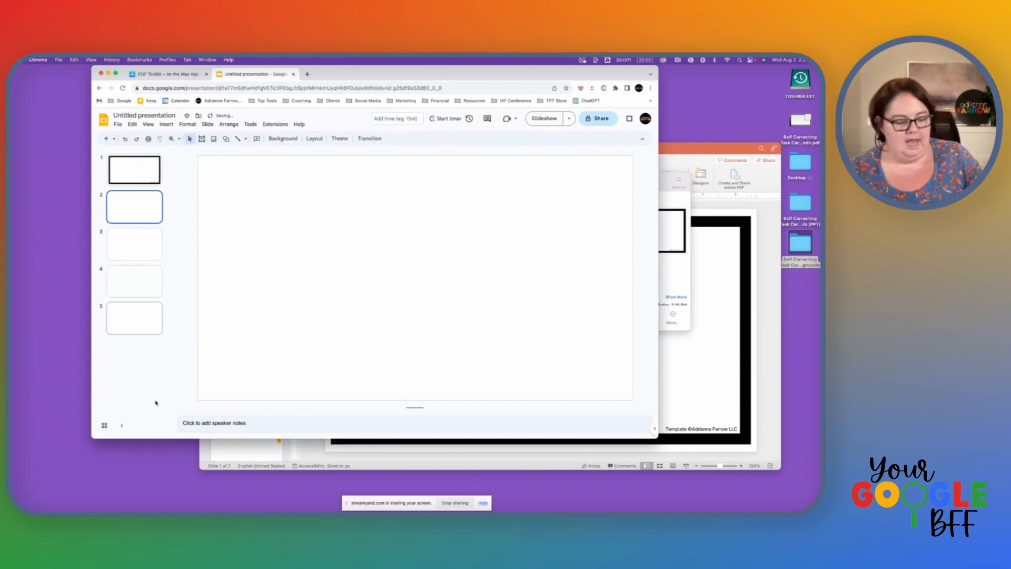
shift+click(142, 327)
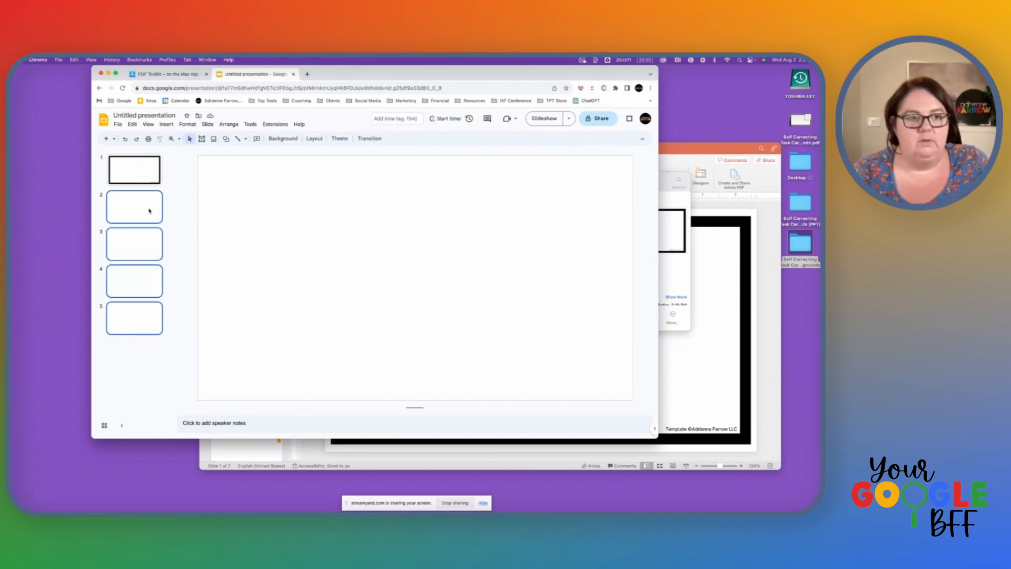
right_click(151, 242)
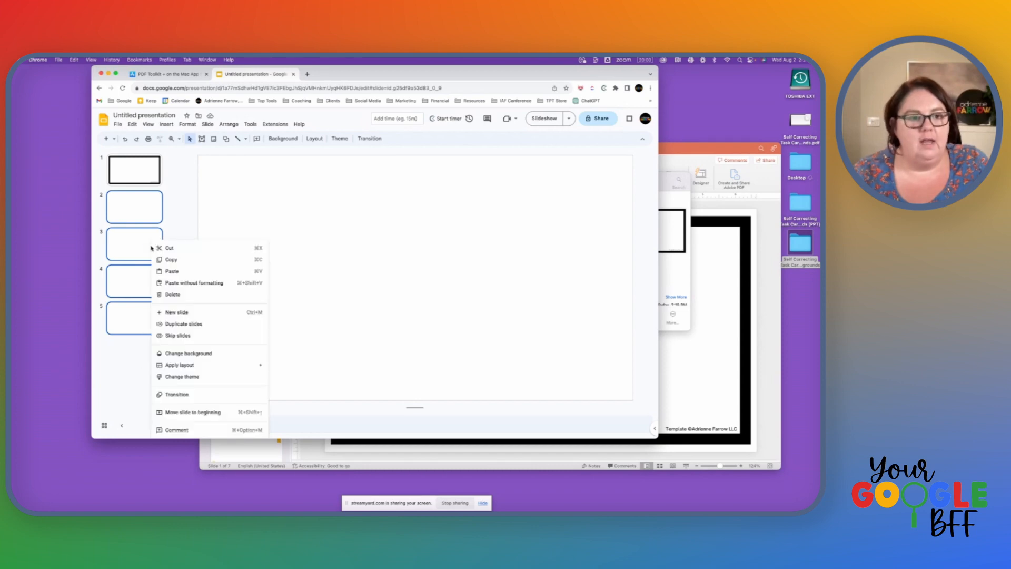
click(189, 354)
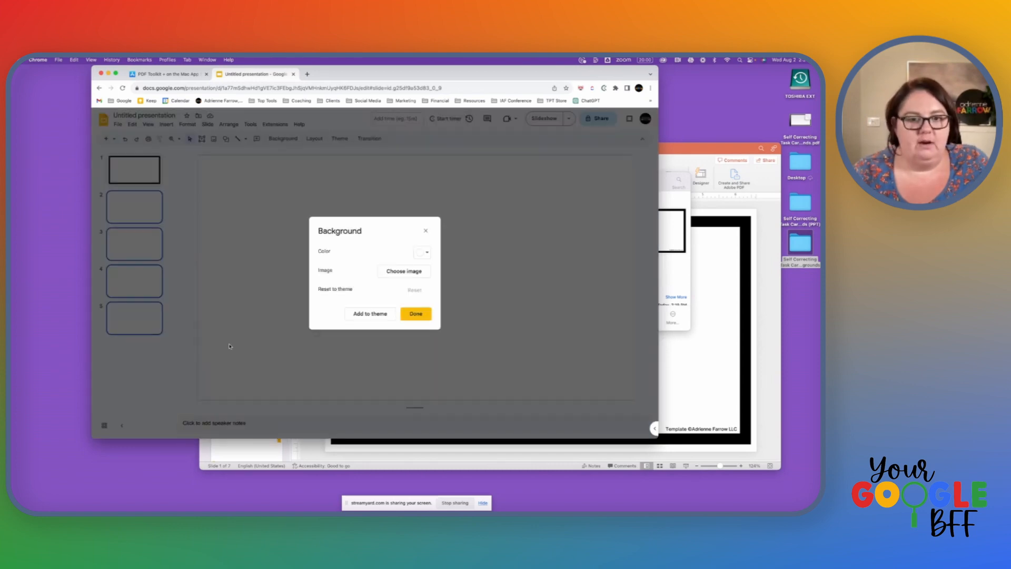
click(405, 271)
double_click(796, 243)
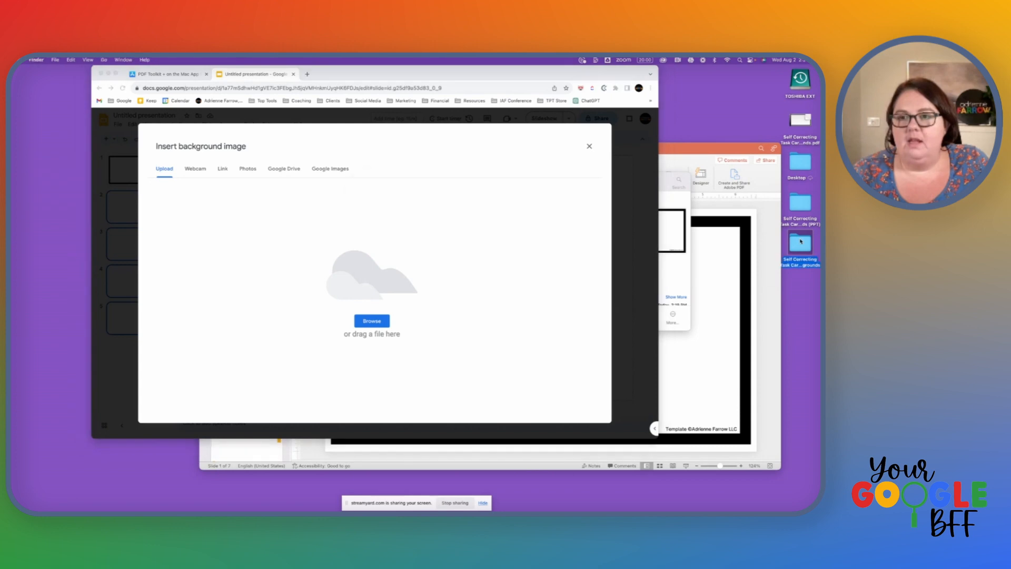
click(559, 238)
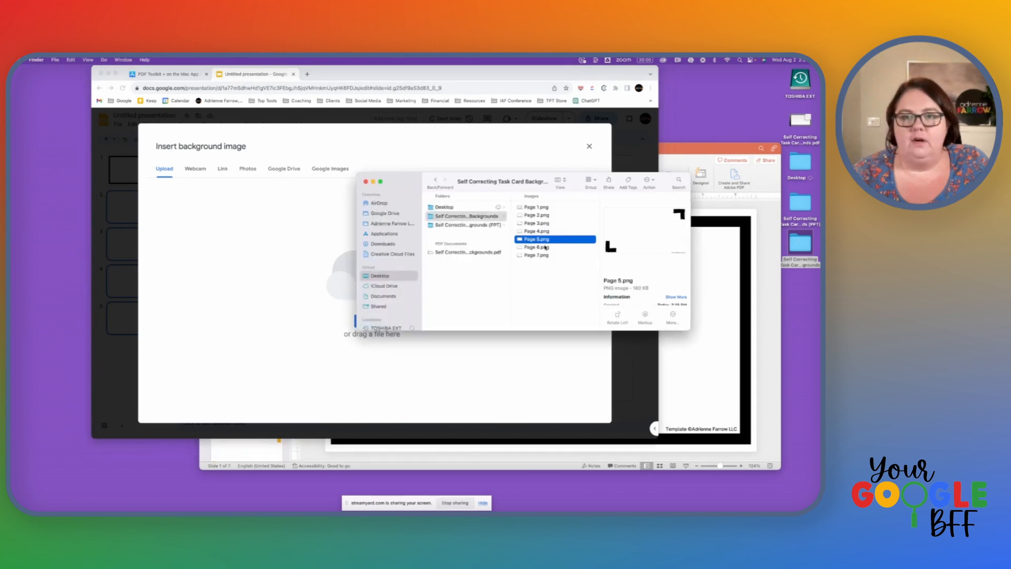
click(545, 247)
drag(545, 247, 261, 241)
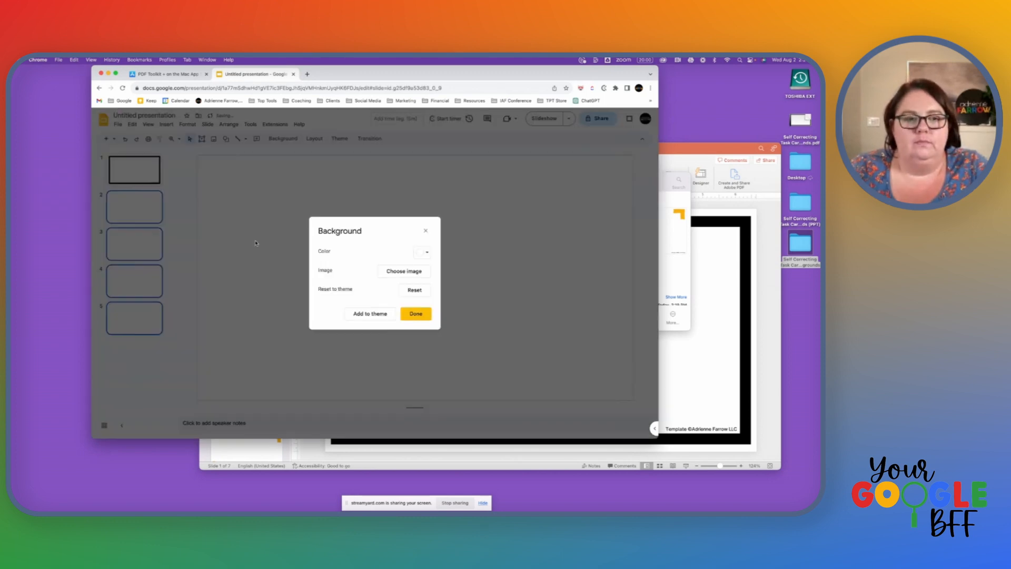
click(420, 315)
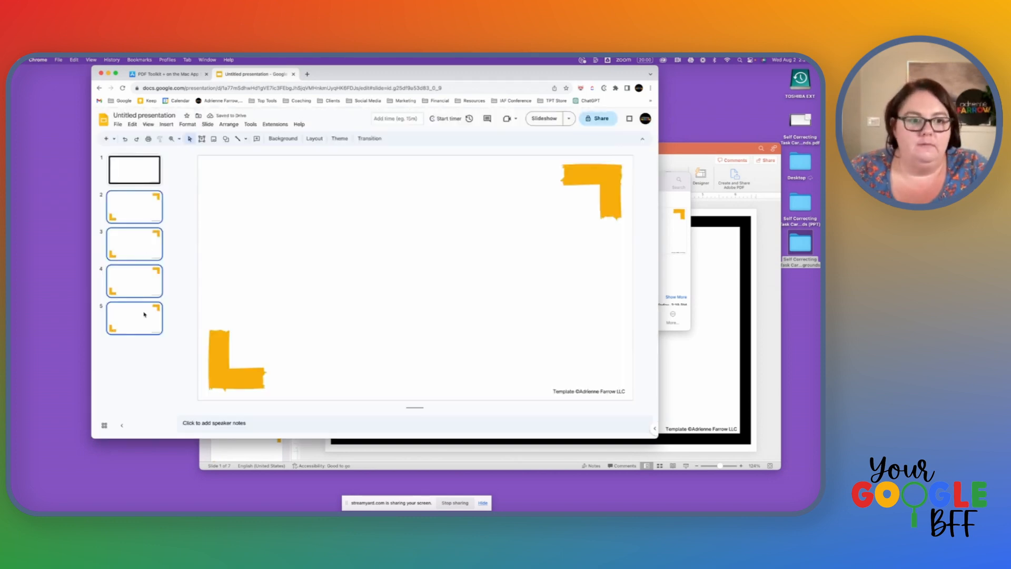
click(181, 270)
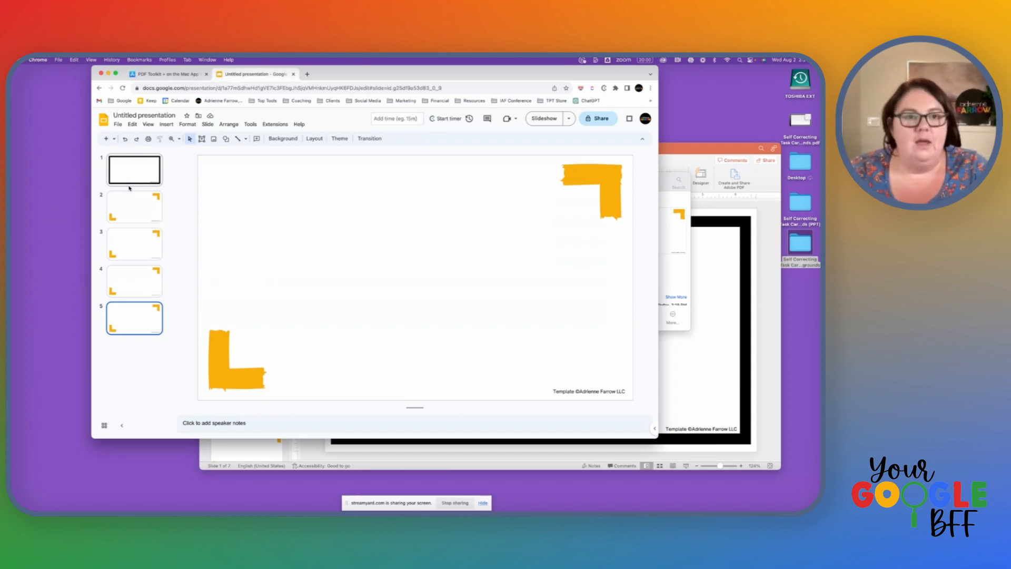
click(275, 124)
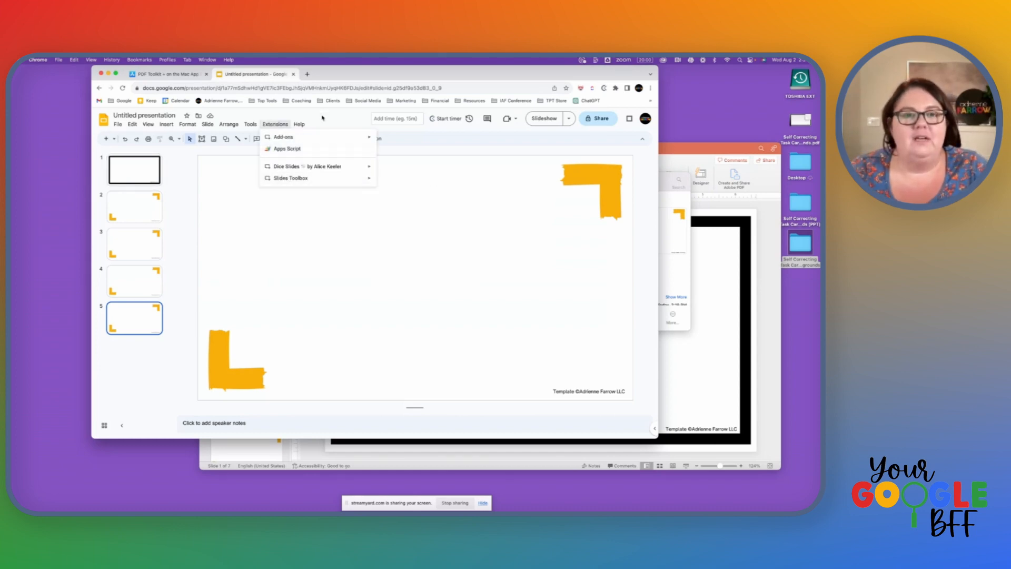
click(438, 244)
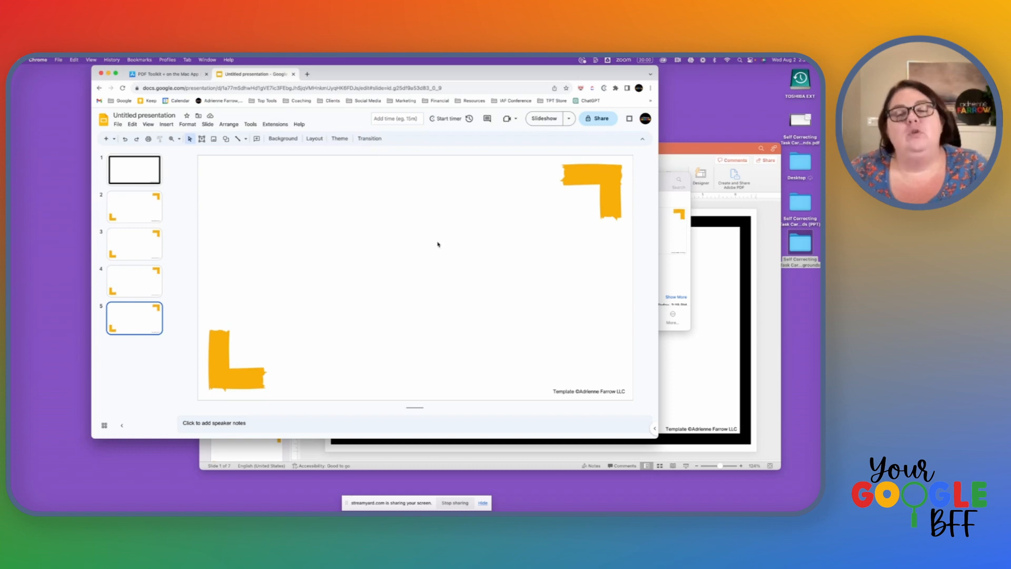